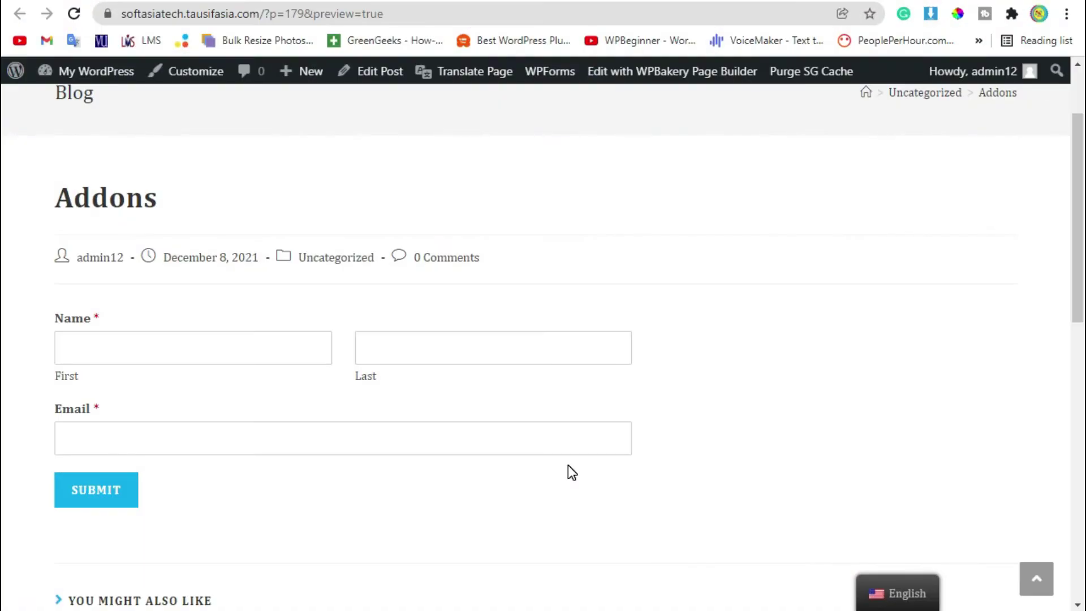
Look over the Addons post's Name and Email form, then go to the Dashboard via My WordPress.
scroll(633, 302, down, 2)
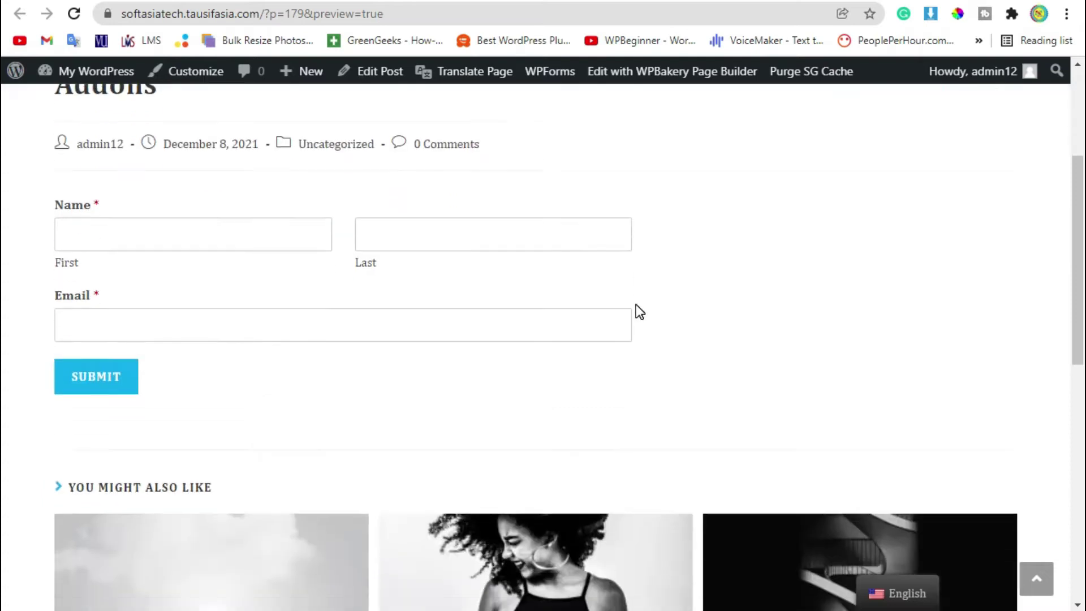
scroll(639, 306, up, 4)
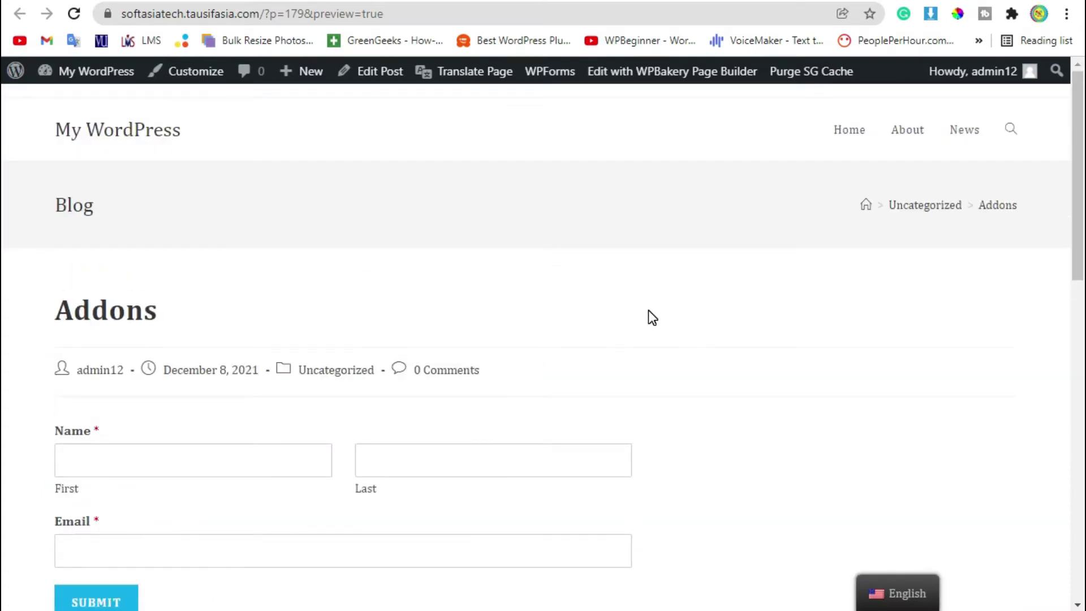
scroll(649, 314, down, 4)
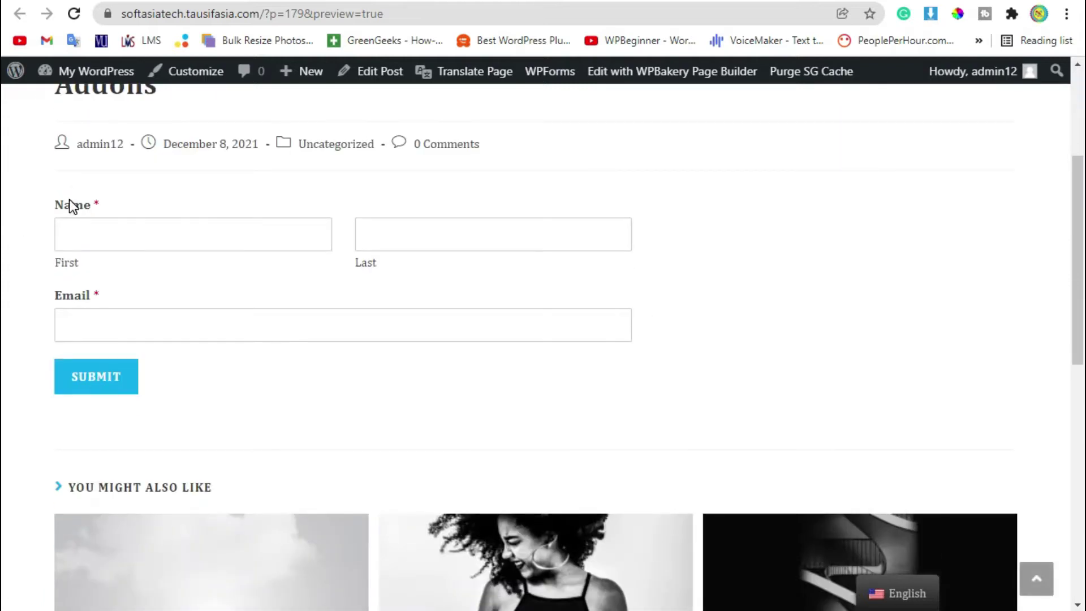
drag(67, 201, 467, 290)
click(464, 290)
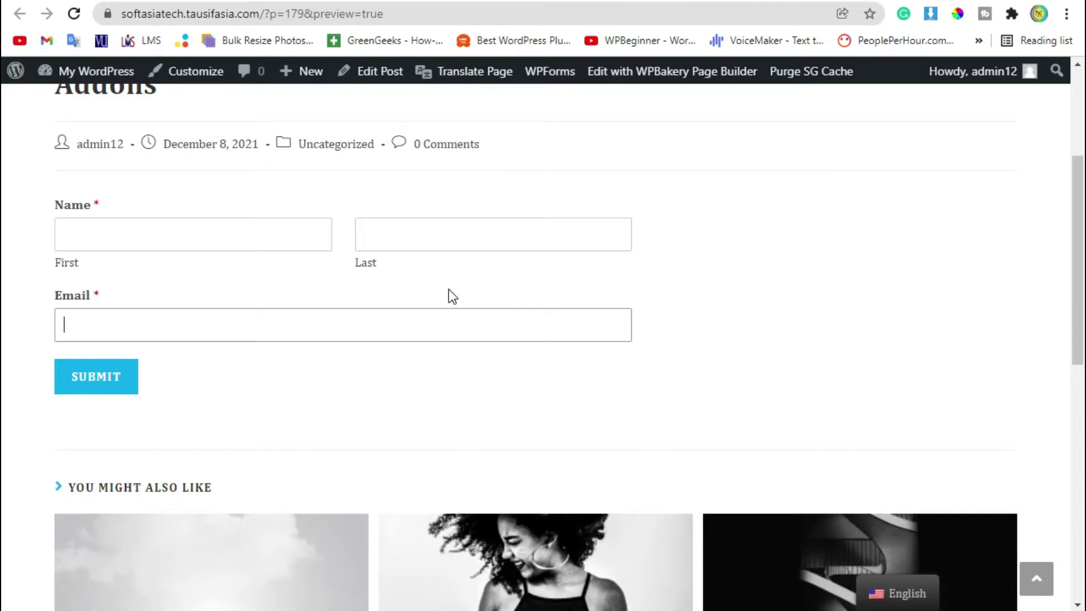
drag(95, 297, 33, 294)
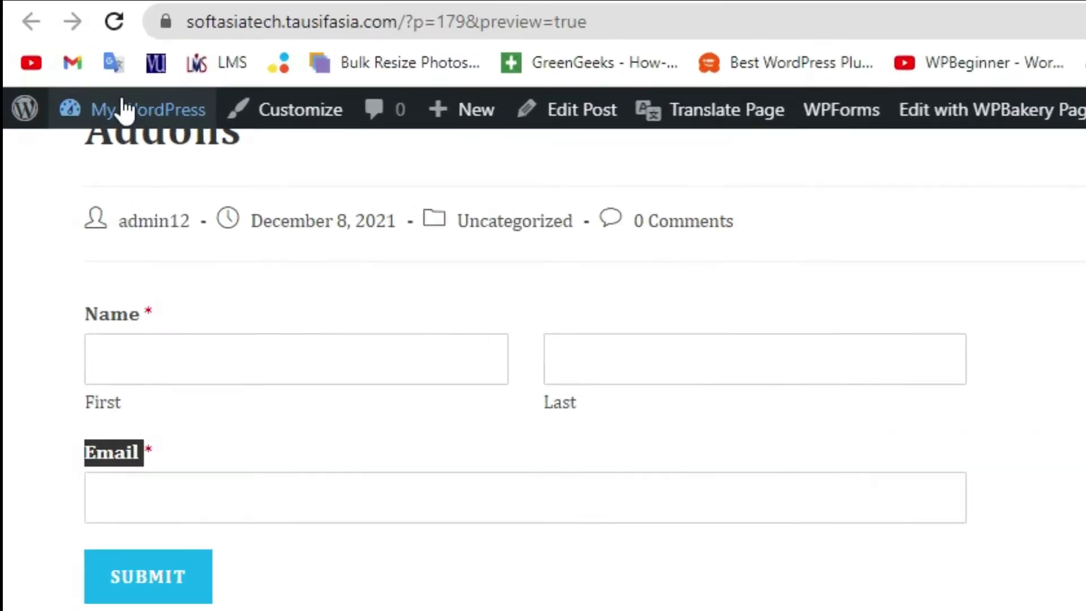
mouse_move(79, 70)
click(79, 100)
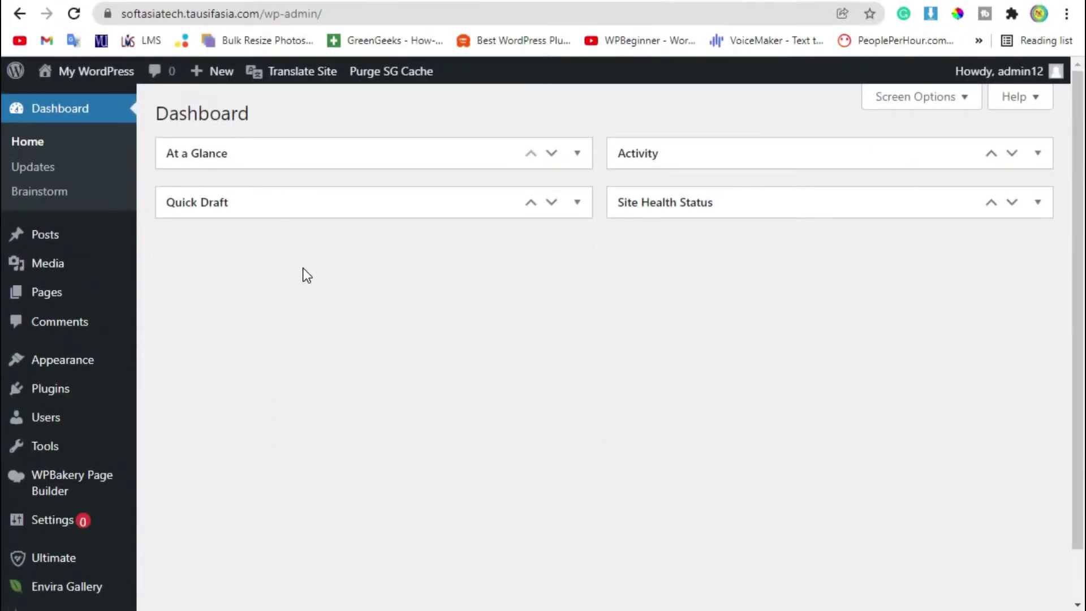
Search Plugins > Add New for 'WPforms', then install and activate Contact Form by WPForms.
mouse_move(48, 391)
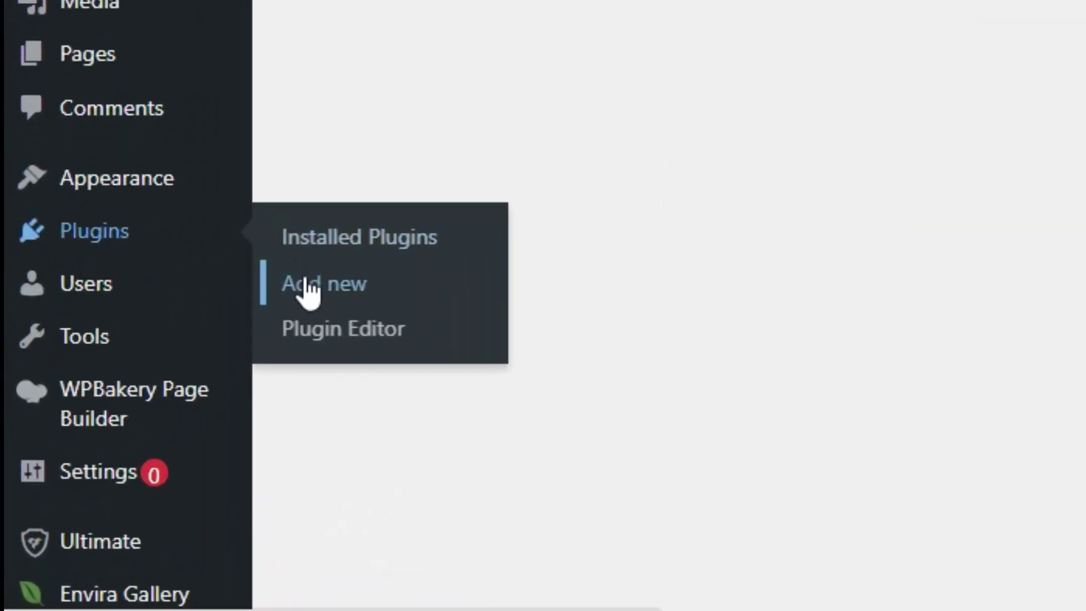
click(195, 386)
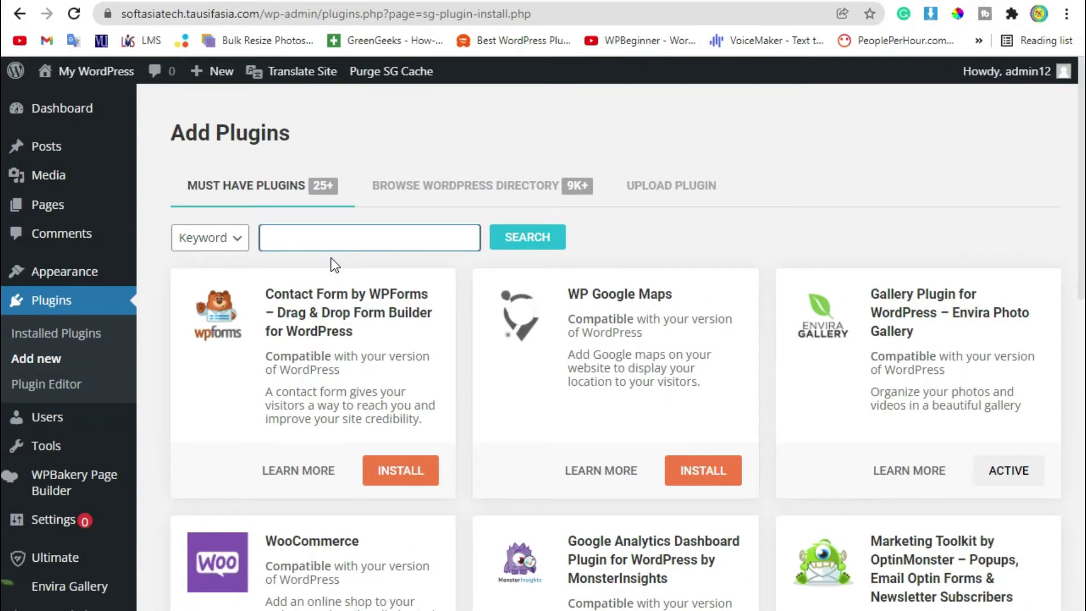
text(WPforms)
click(552, 240)
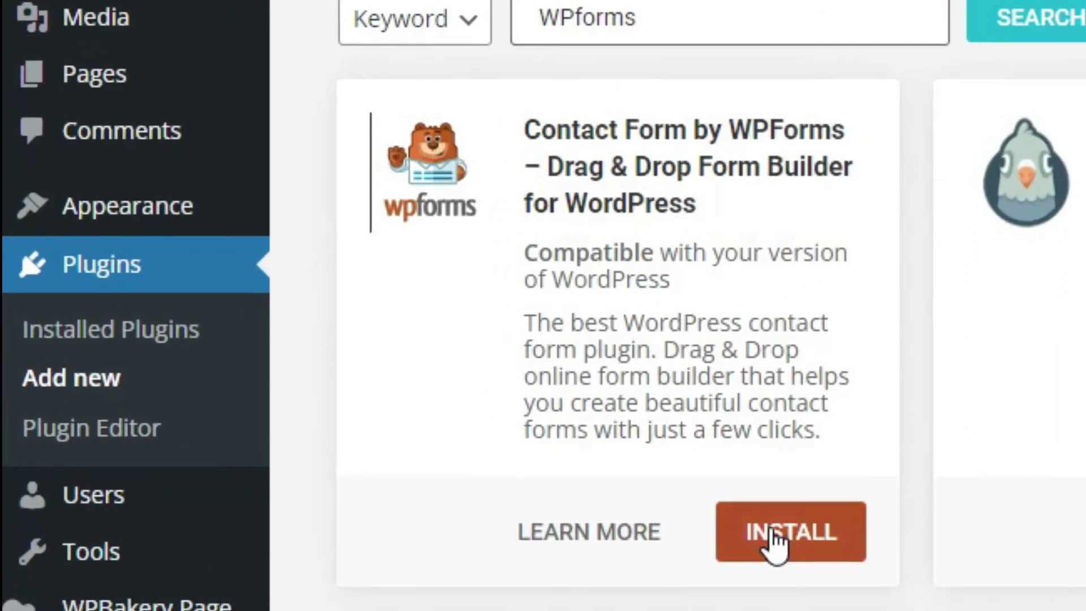
click(655, 496)
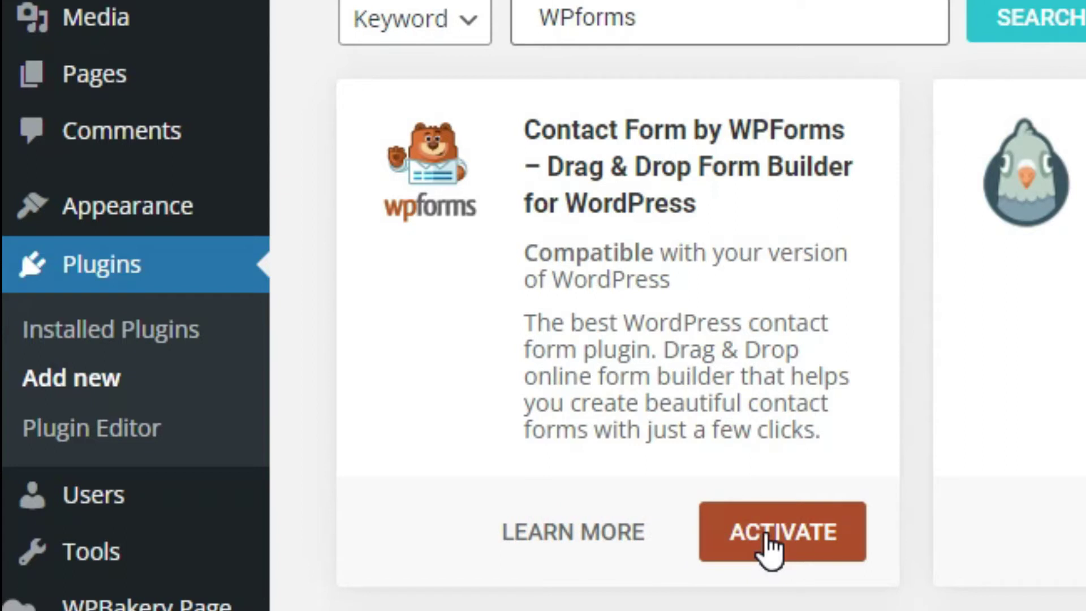
click(772, 548)
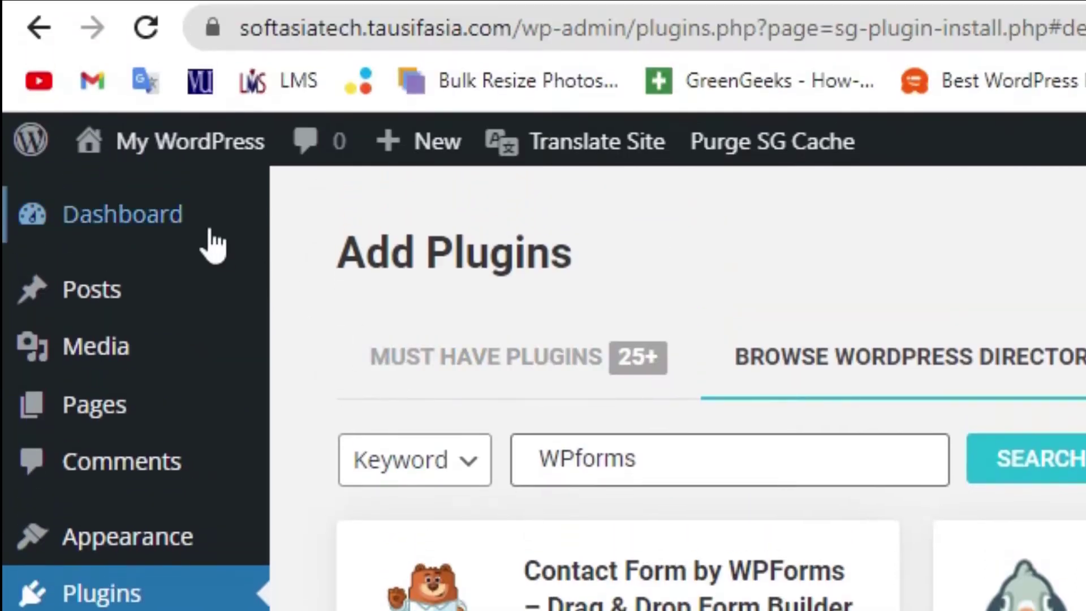
click(204, 222)
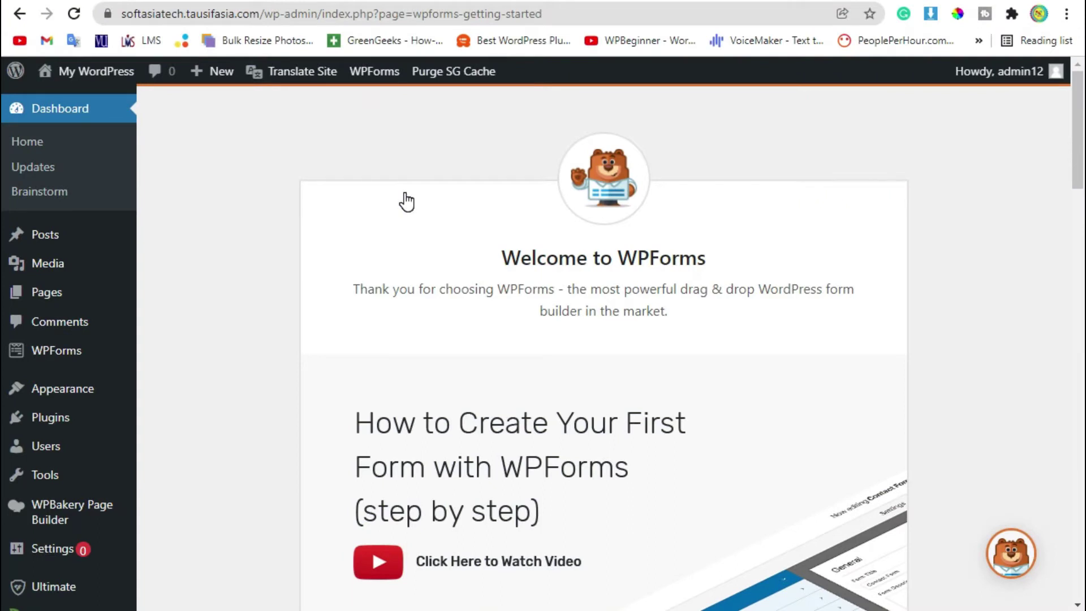
Start creating the first WPForms form and name it 'Sign up'.
scroll(406, 201, down, 5)
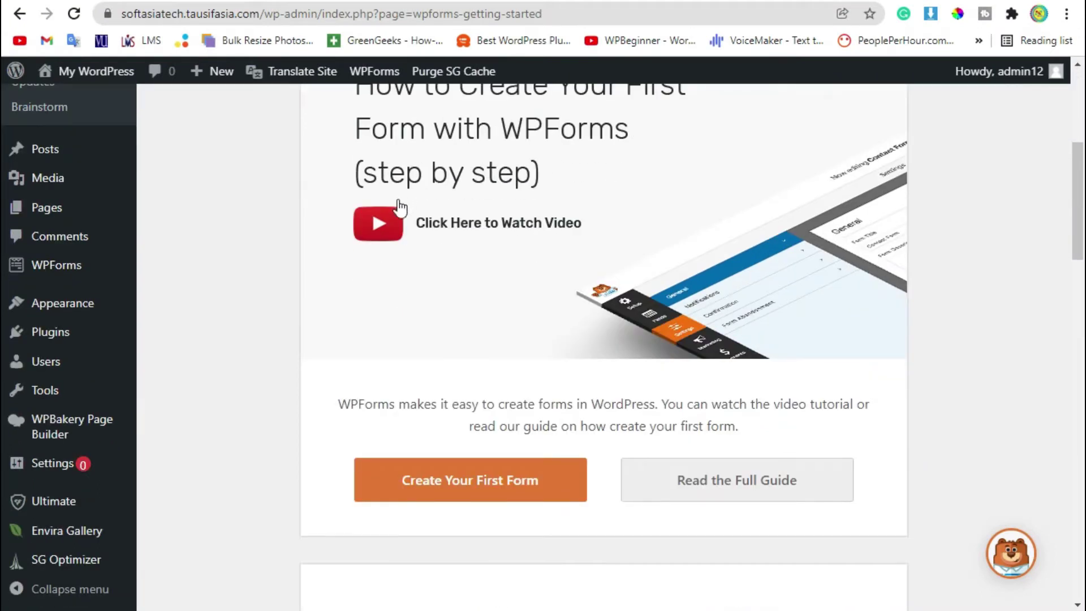
click(532, 482)
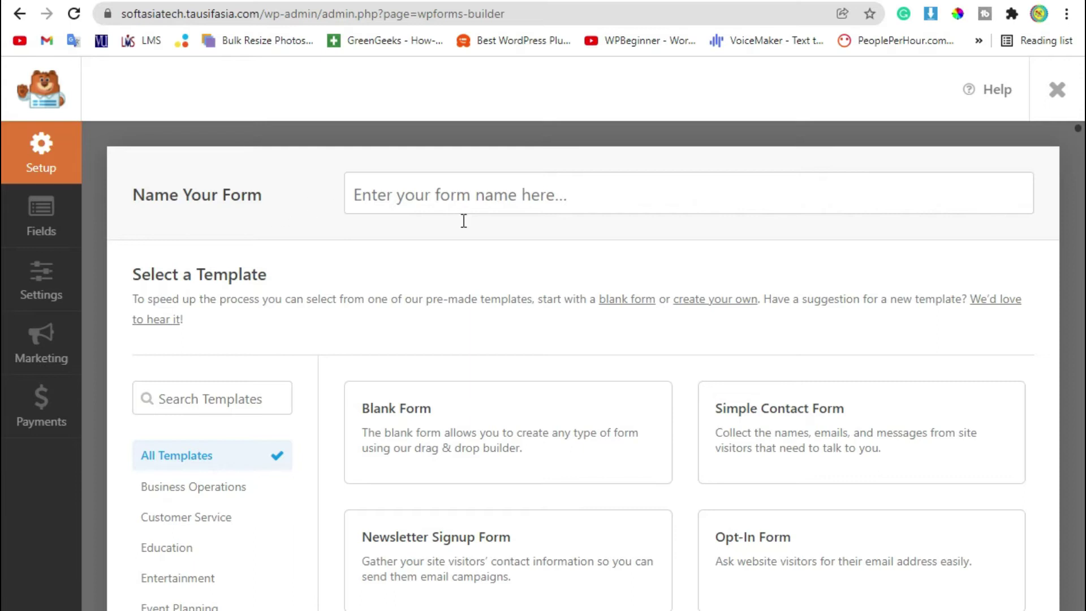
click(501, 197)
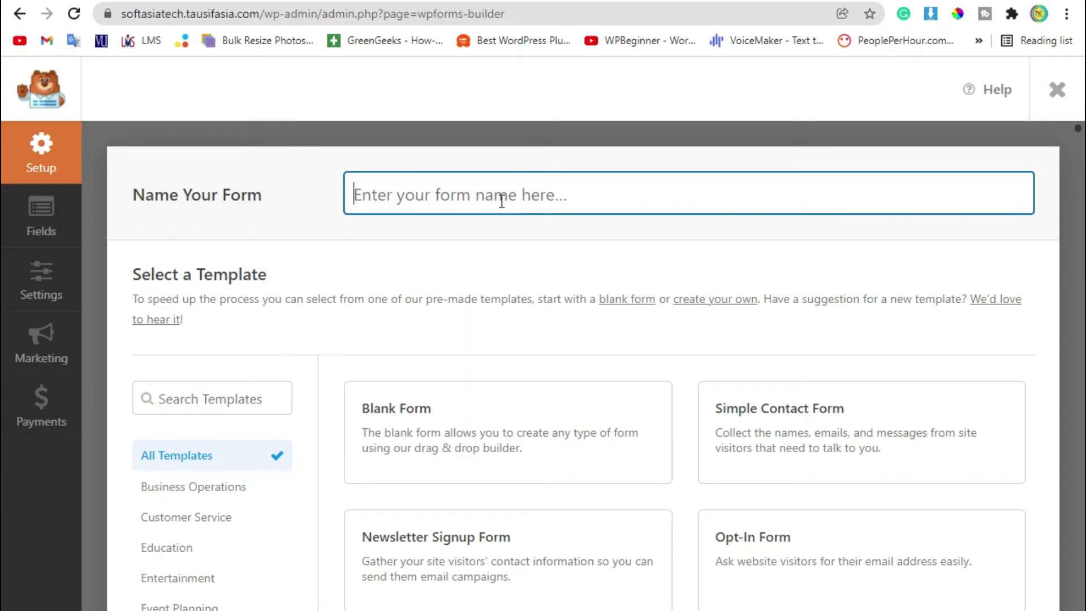
text(Sig)
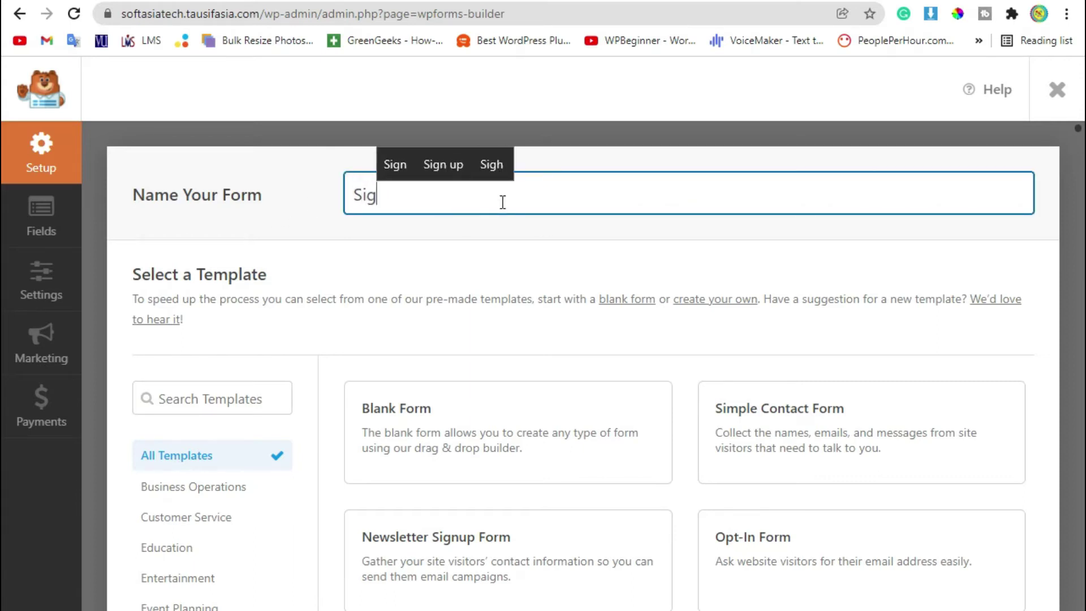
text(n up)
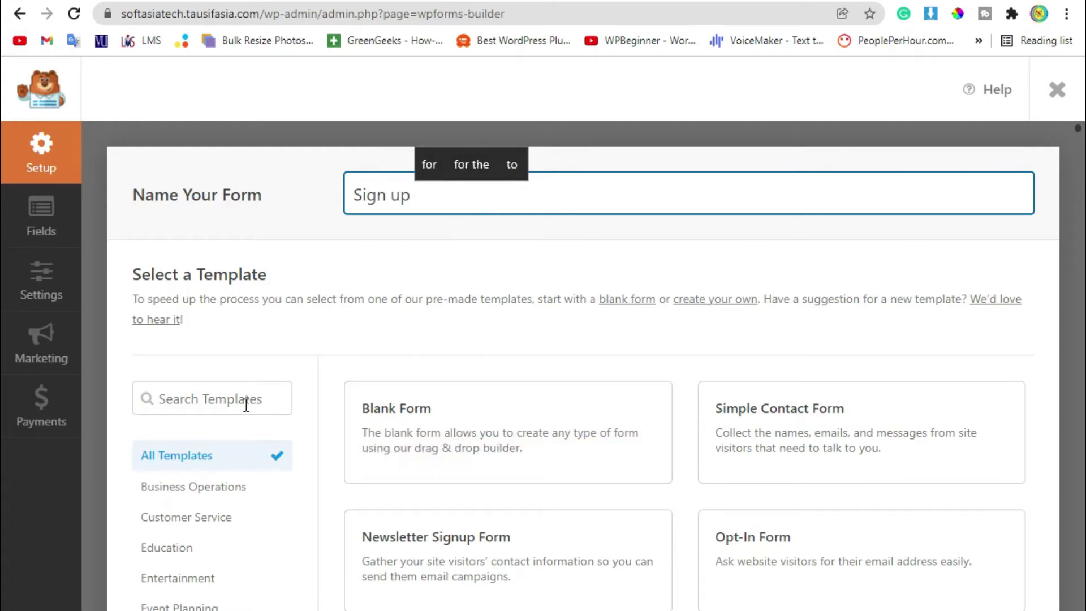
Filter the templates to Registrations and locate the Constant Contact Newsletter Signup Form.
scroll(248, 407, down, 4)
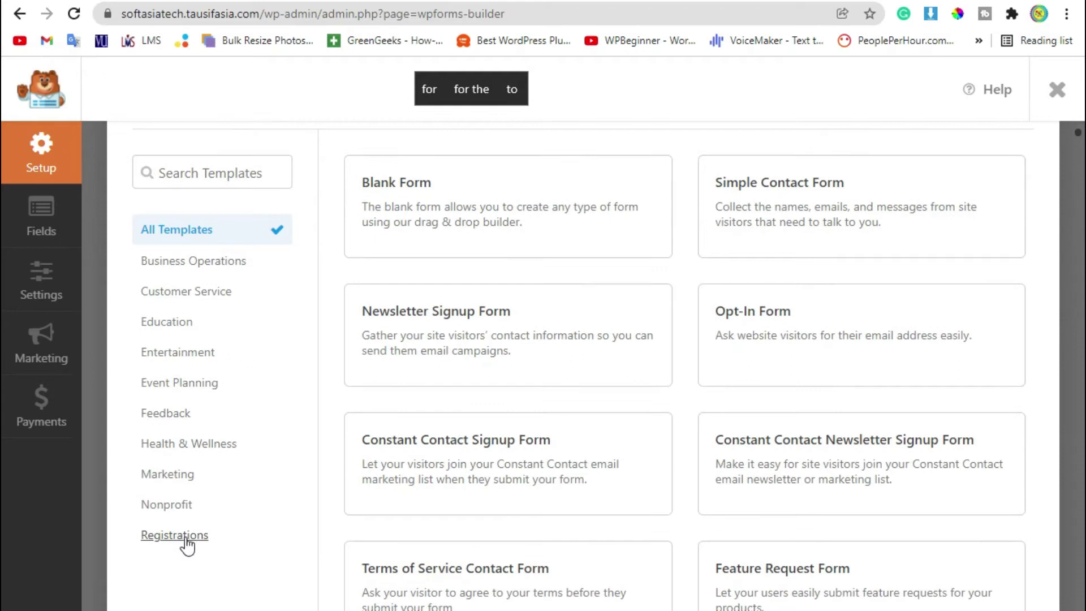
click(167, 537)
scroll(328, 464, up, 2)
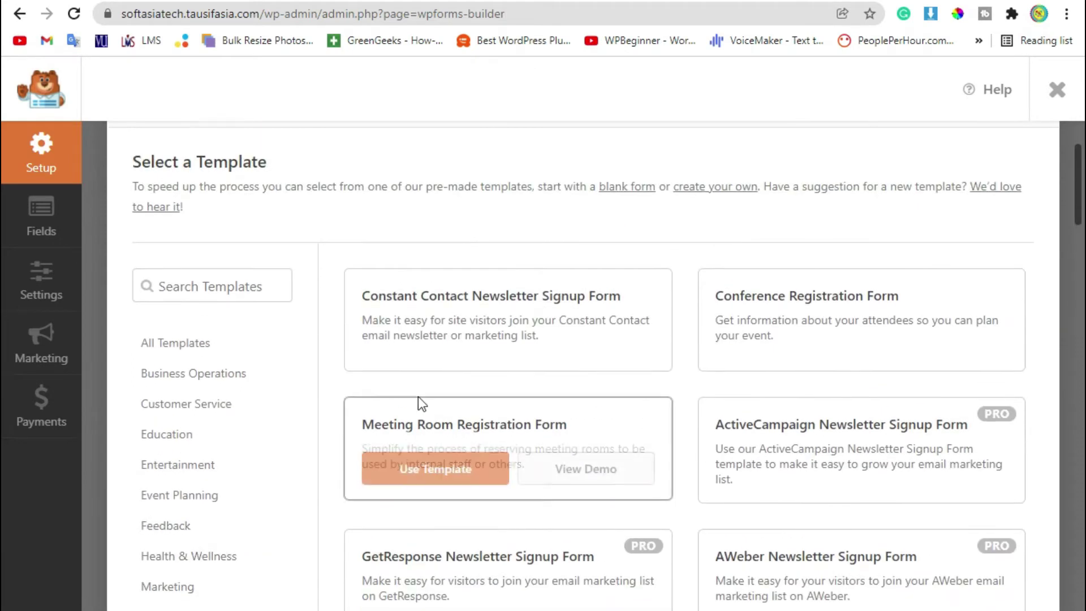
drag(370, 296, 403, 299)
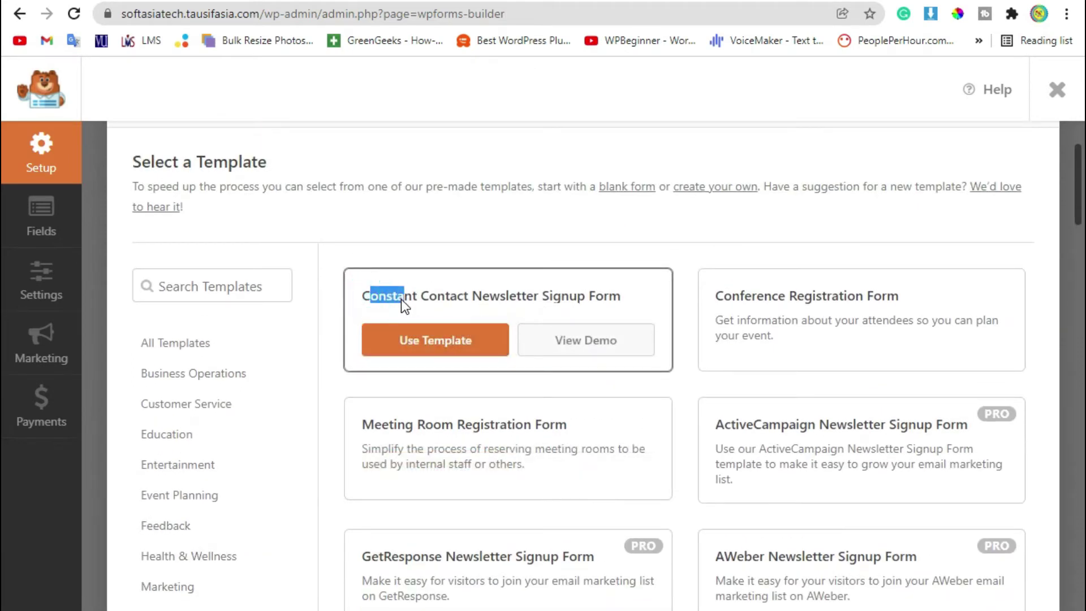
drag(504, 298, 589, 313)
click(590, 317)
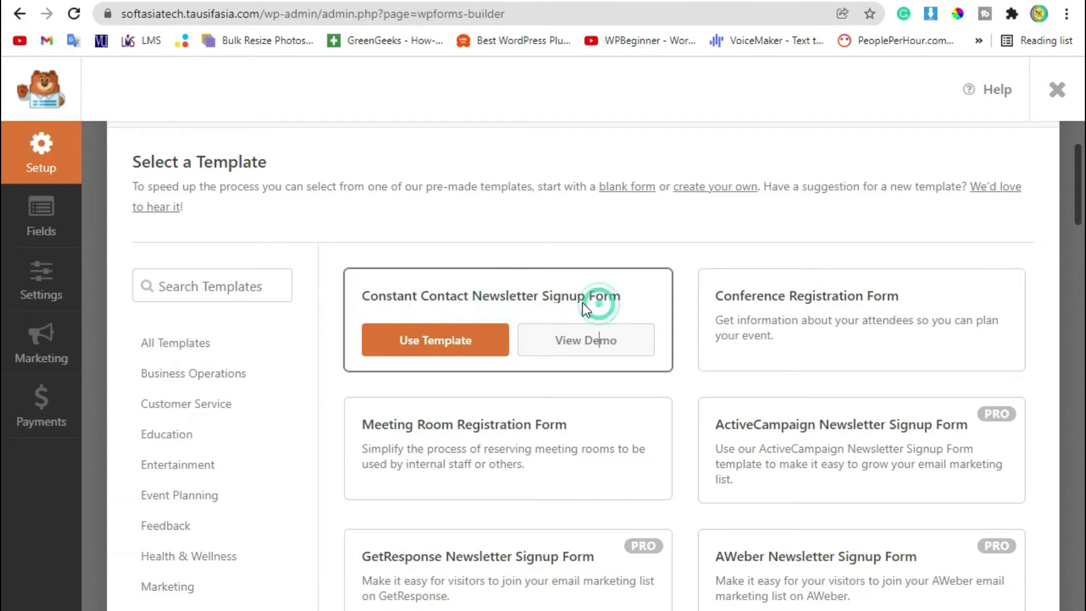
Apply the Constant Contact Newsletter Signup template, browse the fields, and open the Name field's options.
click(390, 338)
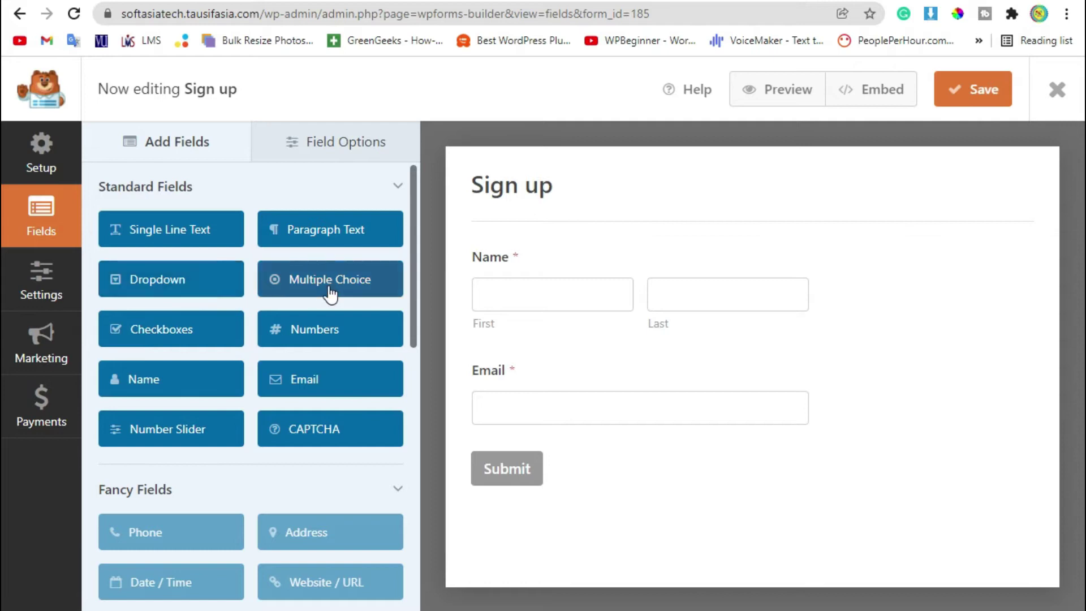
drag(416, 233, 420, 241)
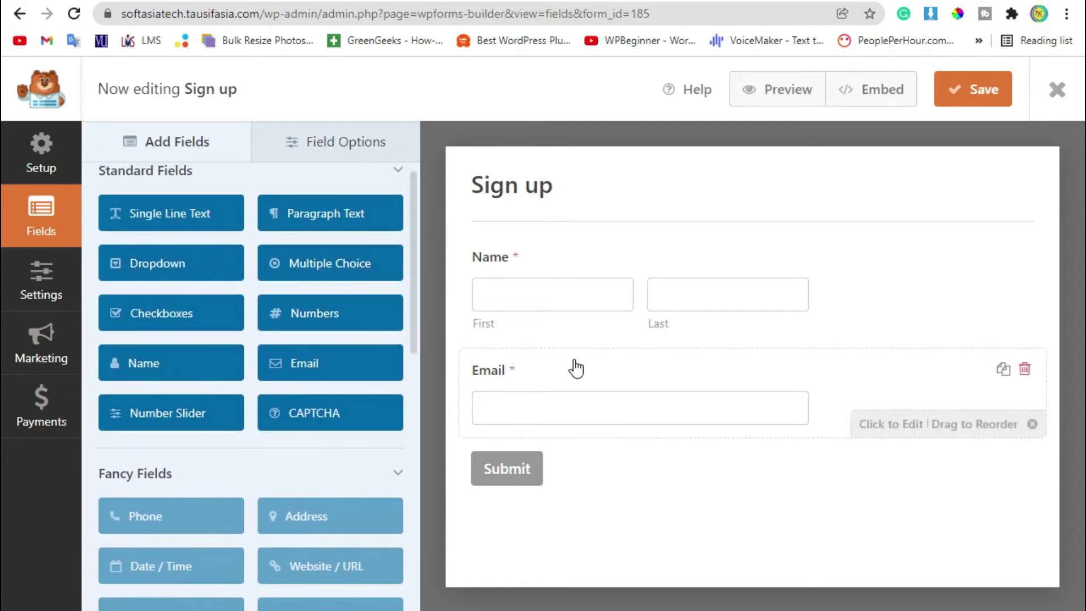
scroll(275, 391, down, 2)
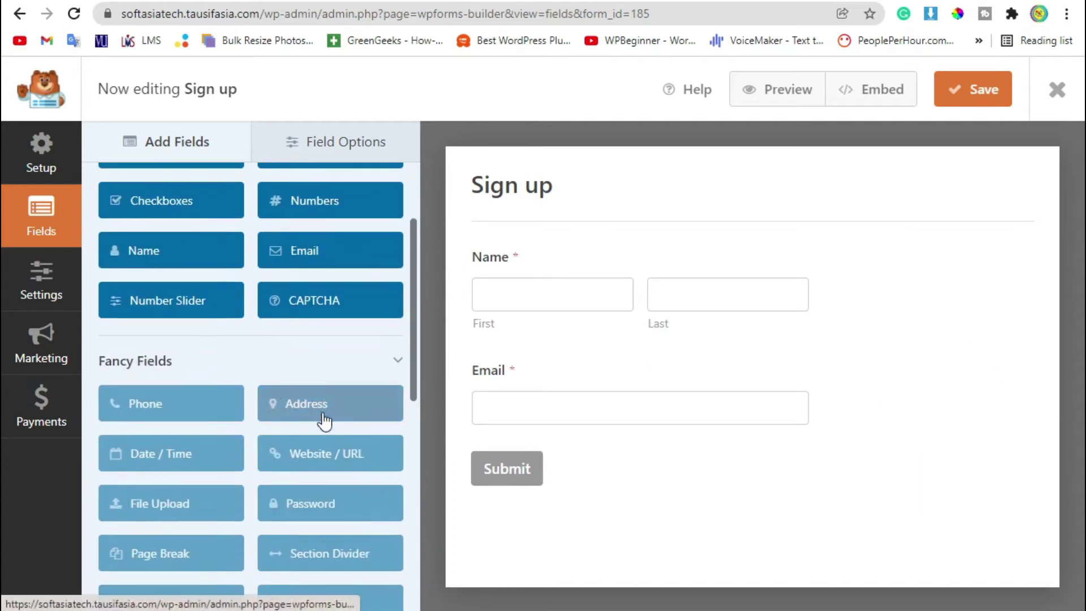
scroll(320, 418, down, 6)
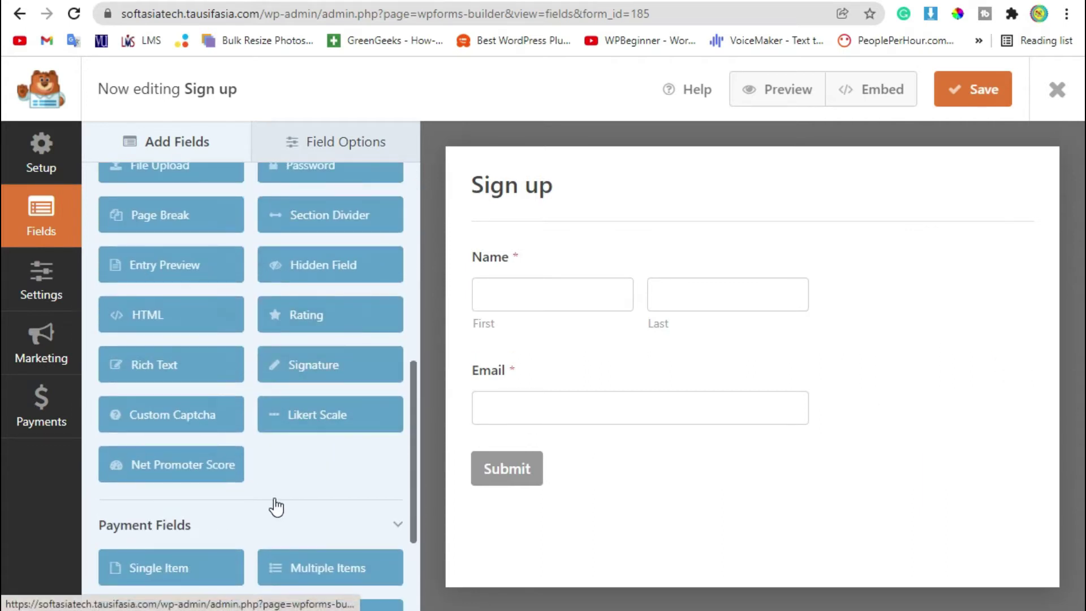
scroll(216, 424, down, 3)
scroll(195, 433, up, 10)
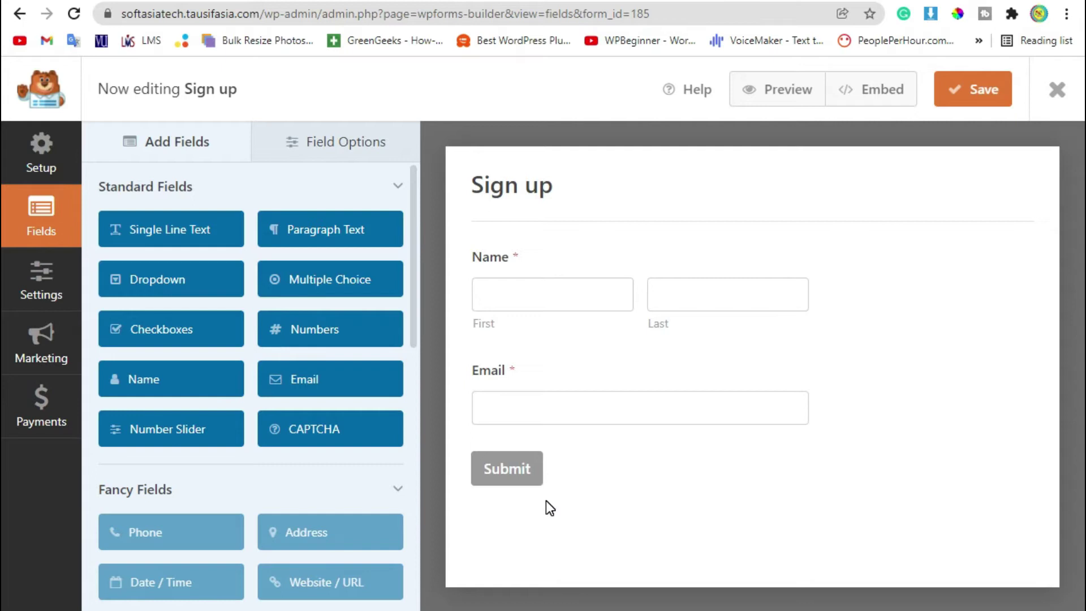
click(693, 297)
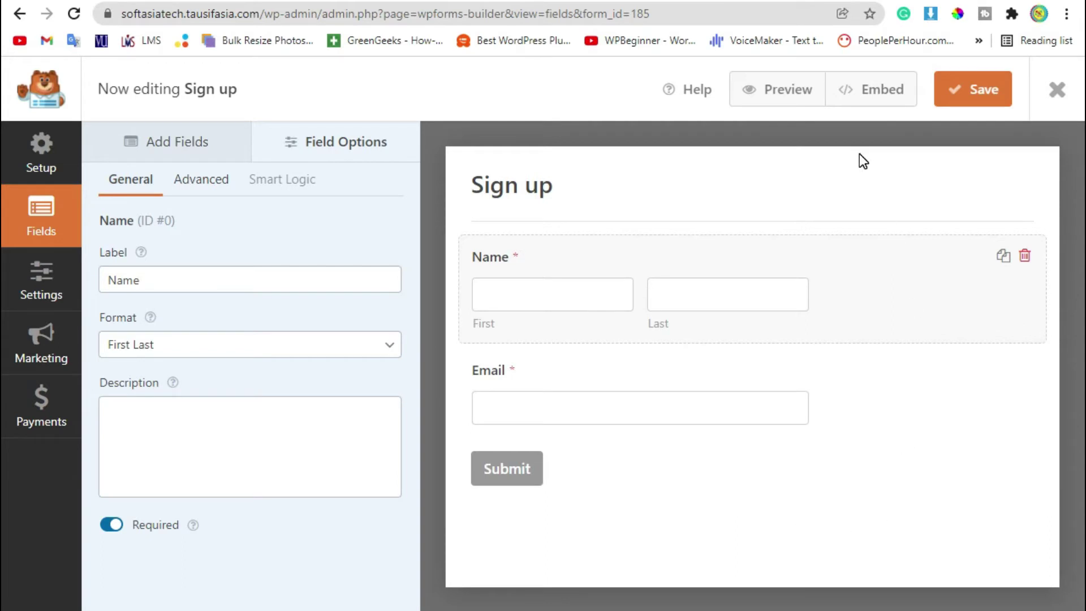
Copy the form's shortcode from the Embed options, then exit the builder to Forms Overview.
click(867, 92)
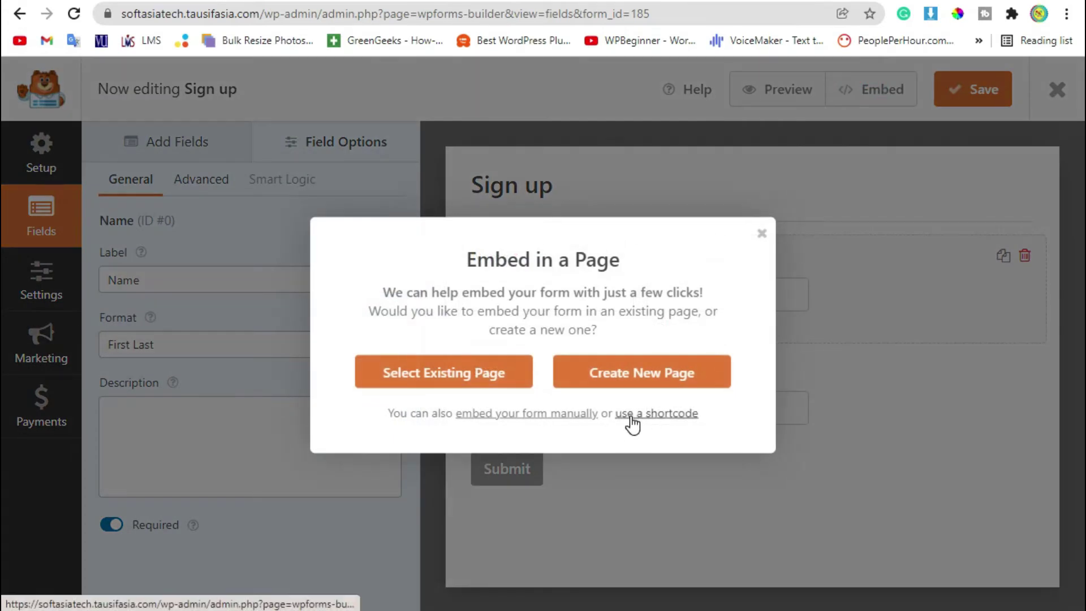
click(677, 413)
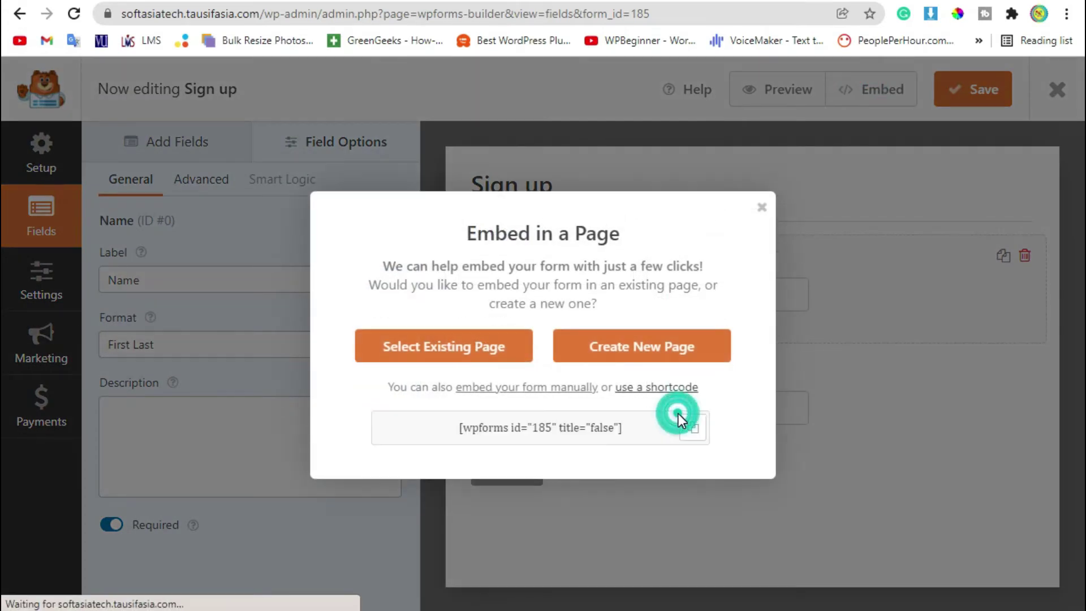
click(699, 429)
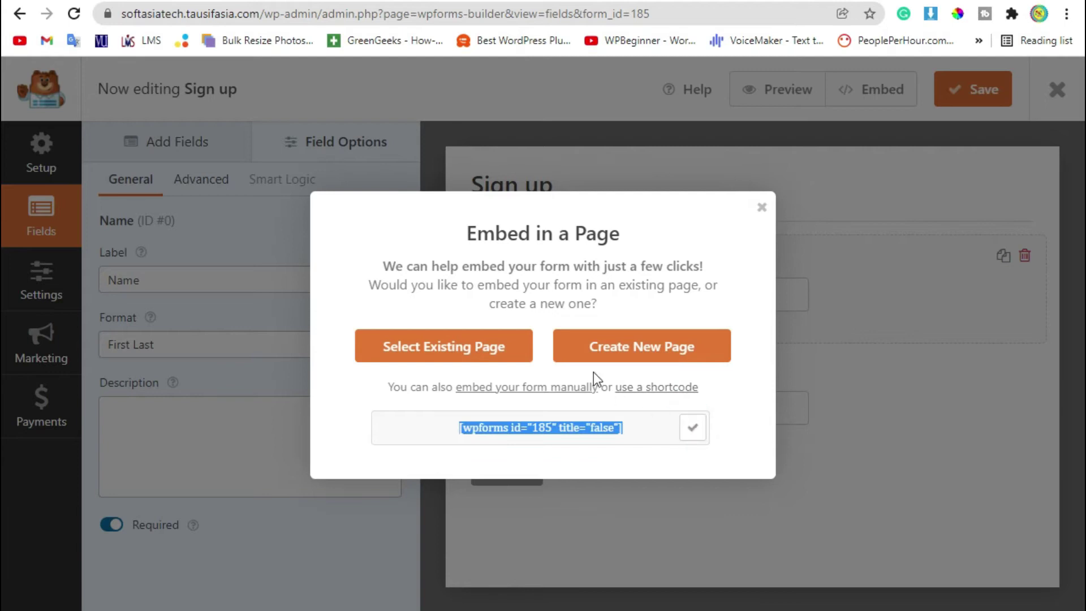
click(759, 209)
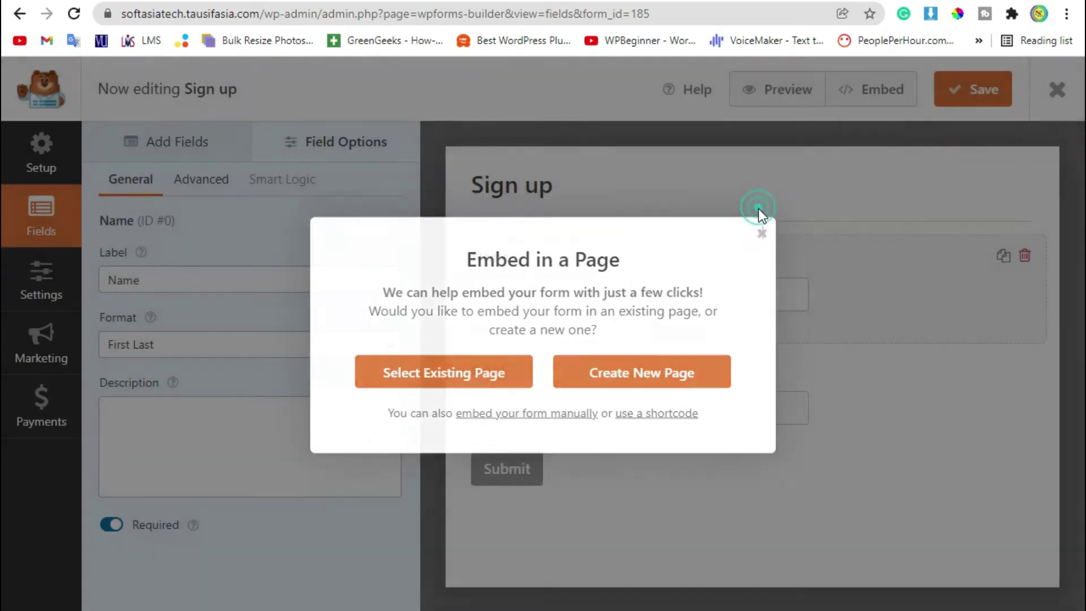
click(1057, 90)
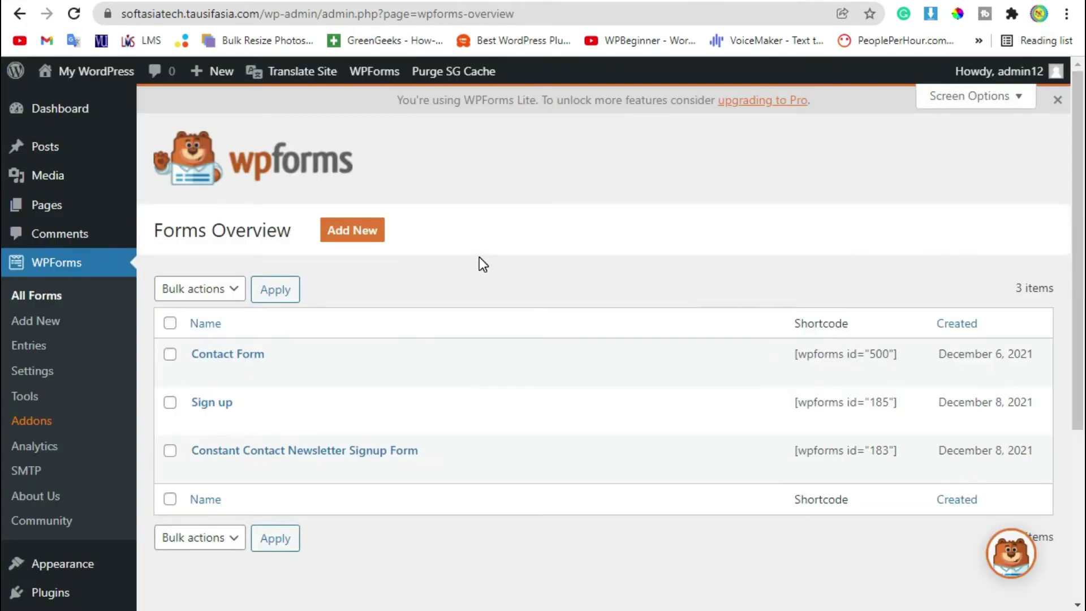
Create a page from Pages > Add New titled 'Sign Up' and confirm publishing it.
mouse_move(12, 205)
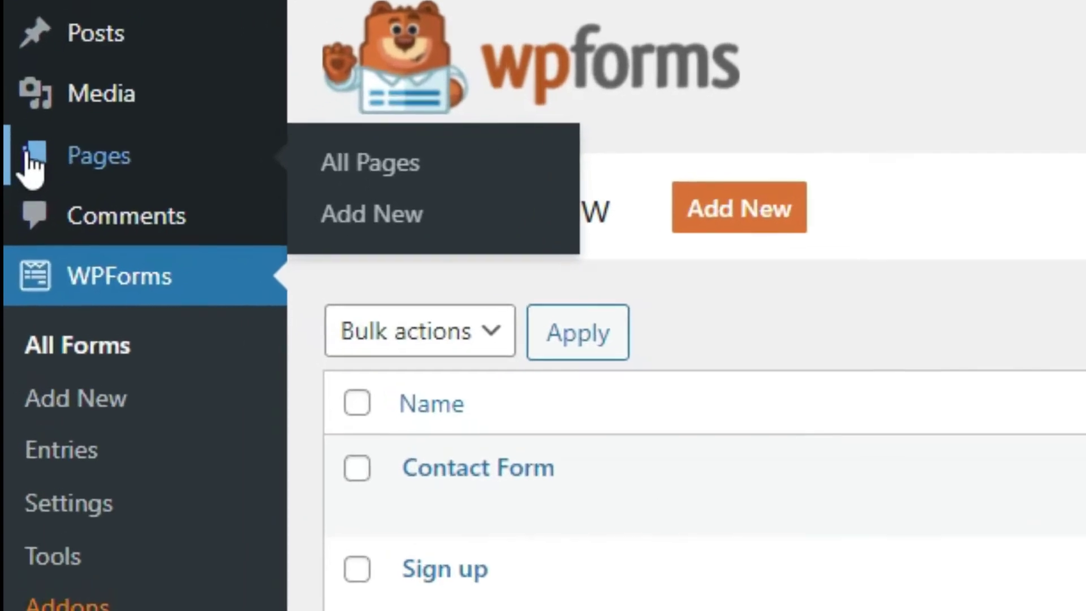
click(435, 205)
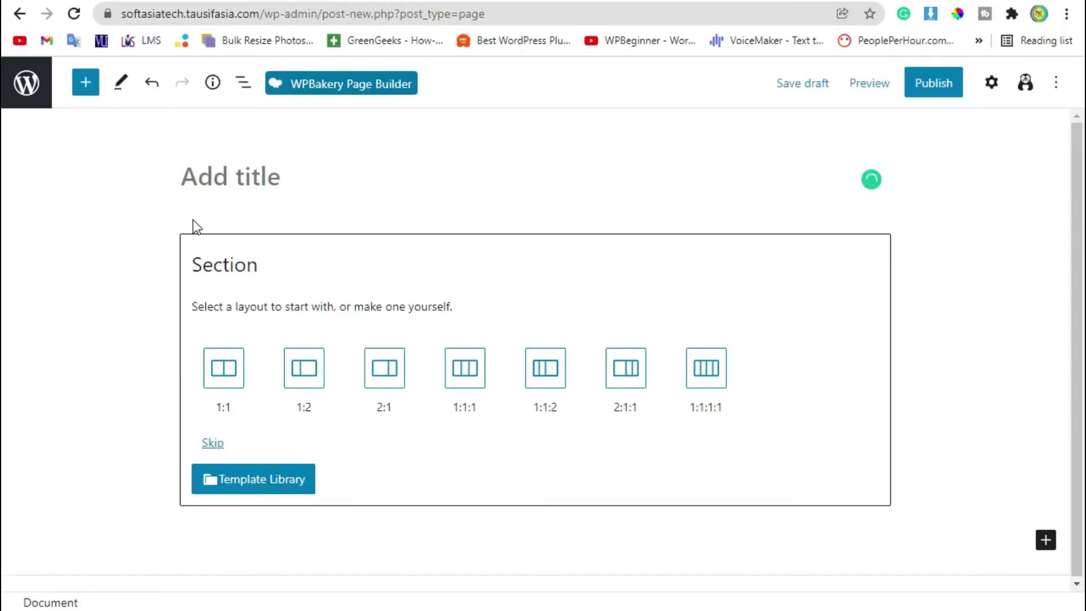
text(Sigh)
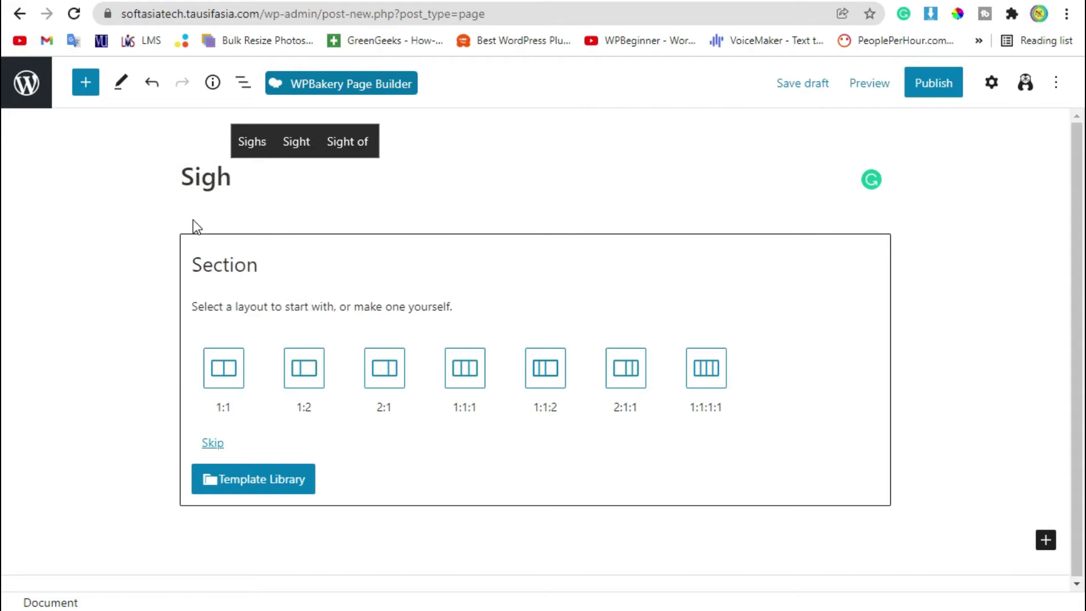
key(BackSpace)
text(n Up)
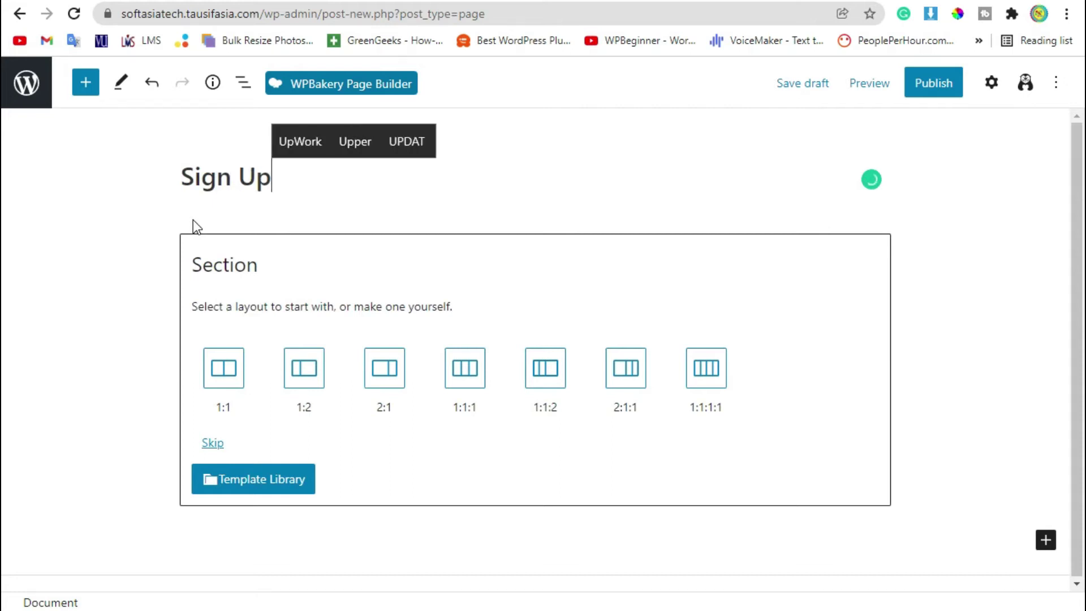
click(920, 80)
click(929, 89)
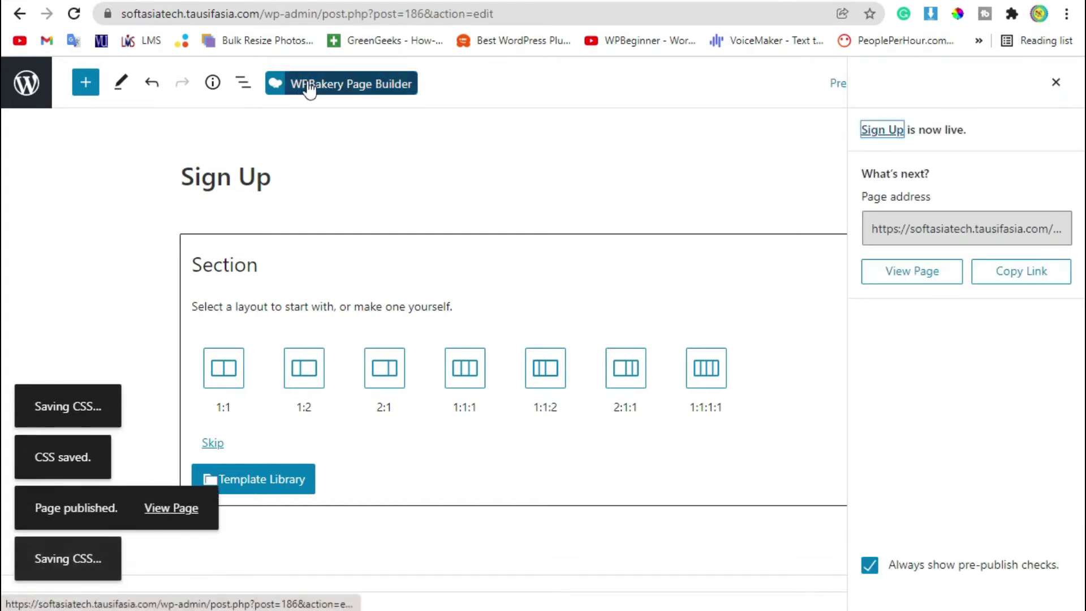
Open the page in WPBakery's Backend Editor and add a Text Block element.
click(355, 86)
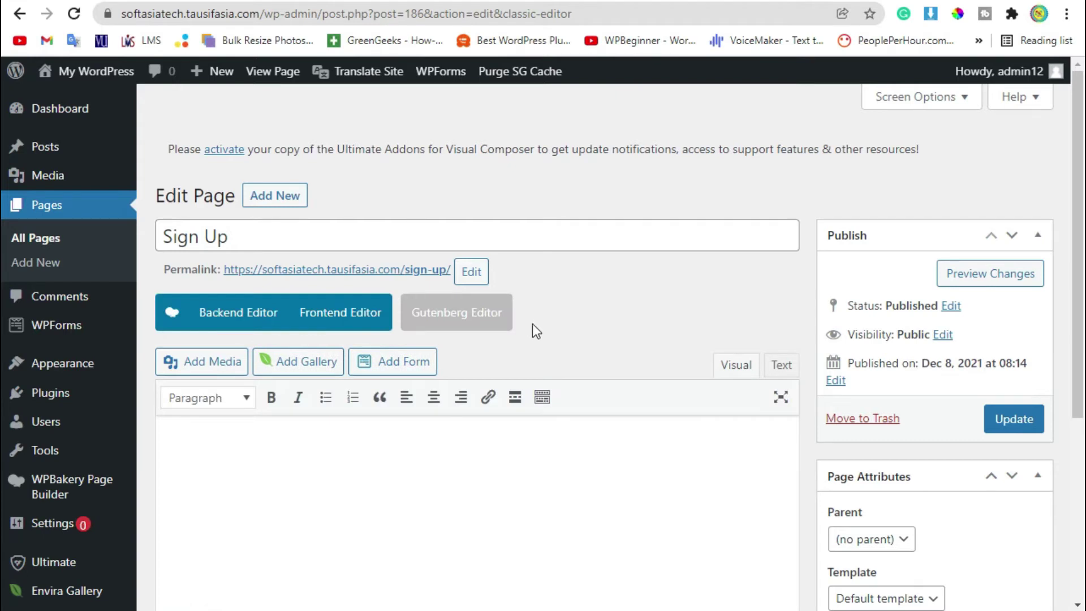
click(229, 318)
scroll(562, 333, down, 2)
mouse_move(514, 380)
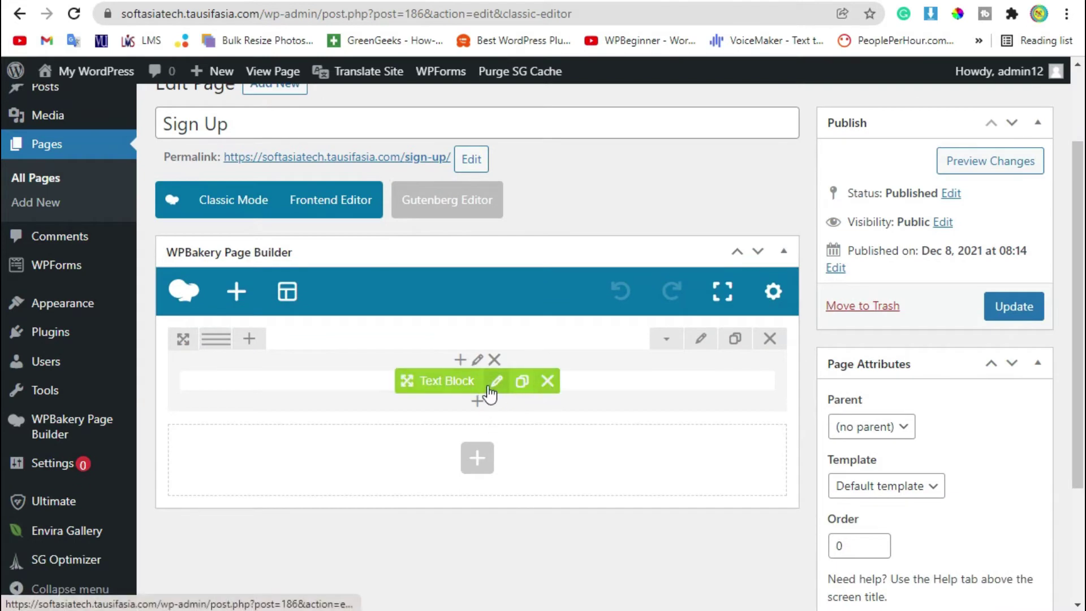
click(477, 400)
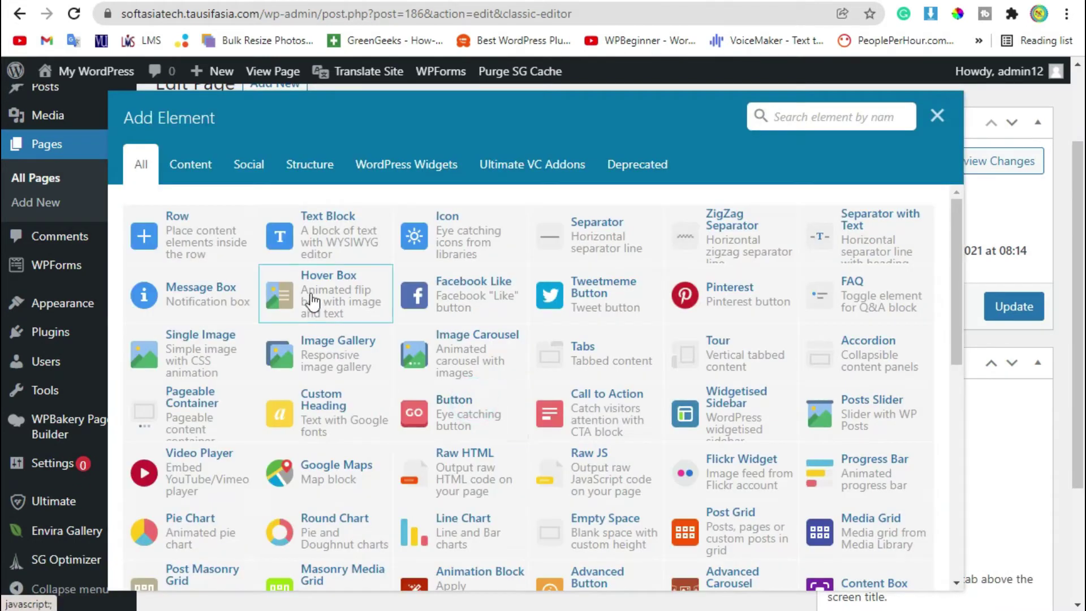
click(340, 240)
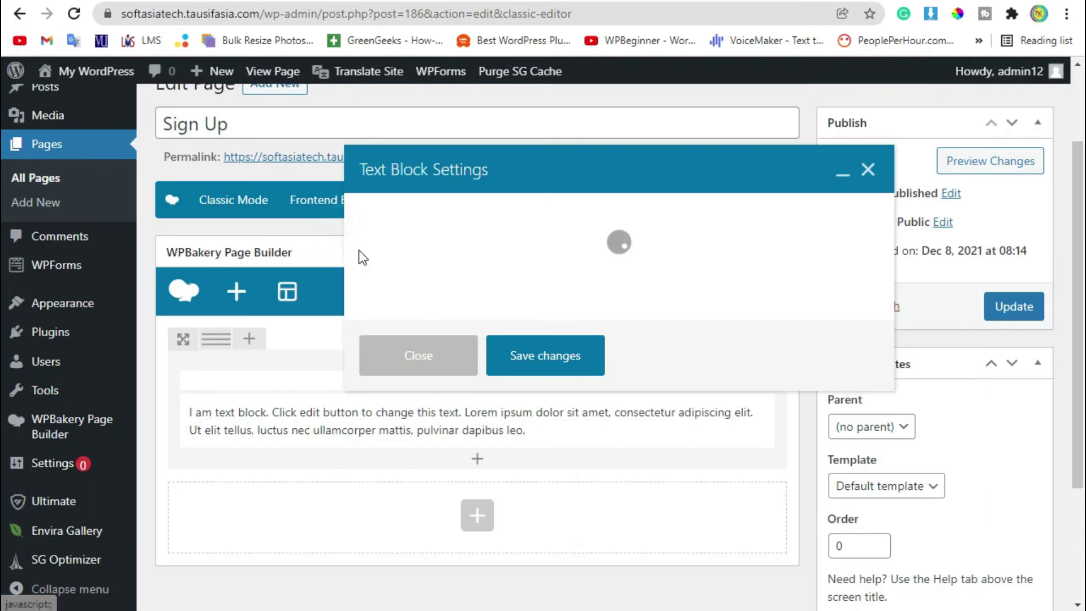
Replace the text block's placeholder with the pasted [wpforms id="185" title="false"] shortcode and save.
drag(458, 405, 374, 359)
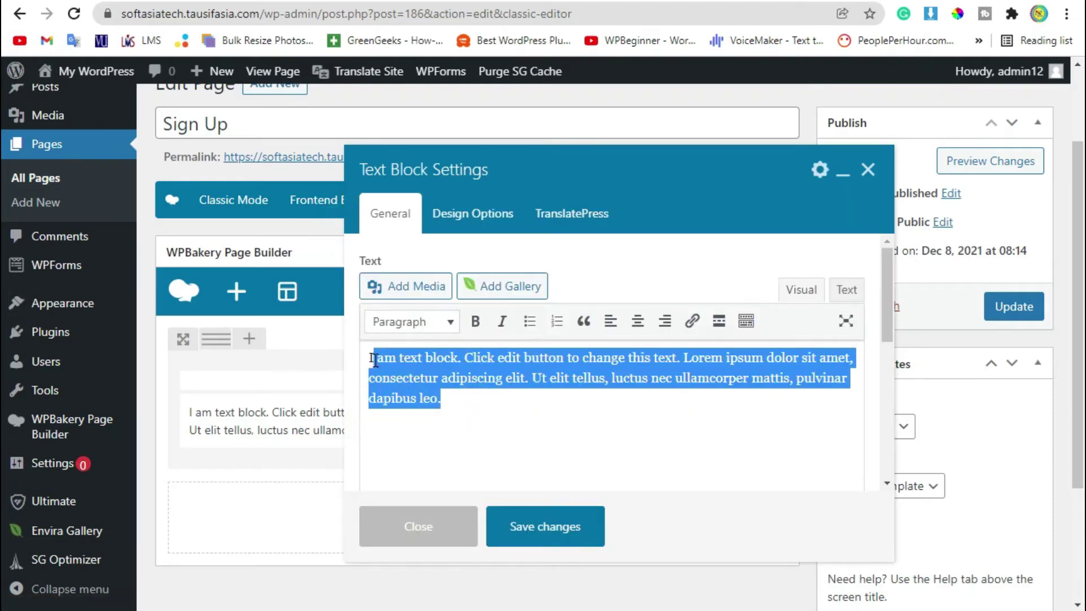
right_click(370, 360)
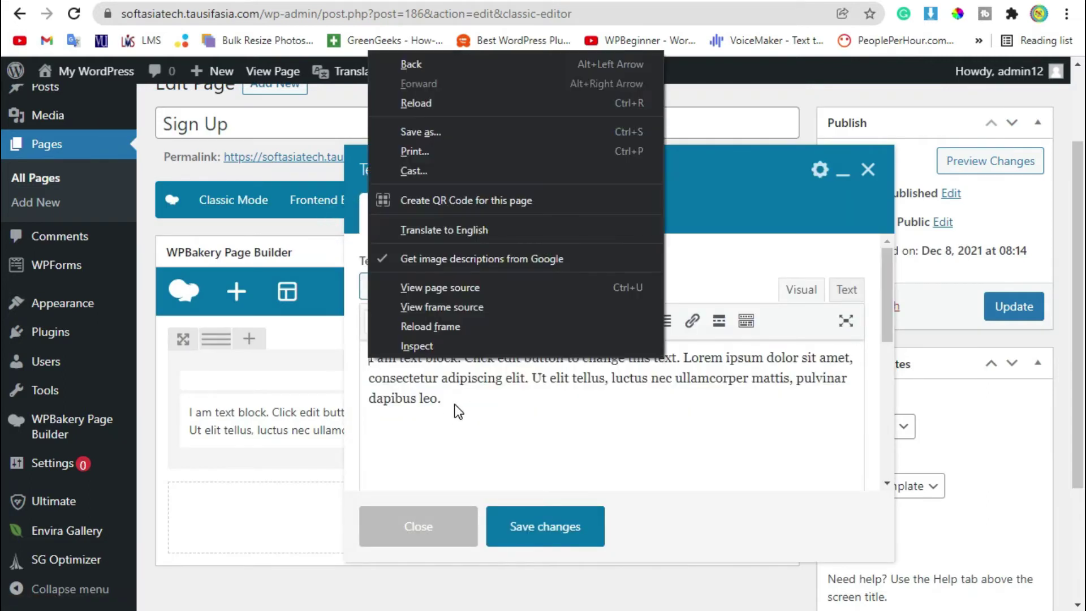
click(456, 405)
triple_click(443, 362)
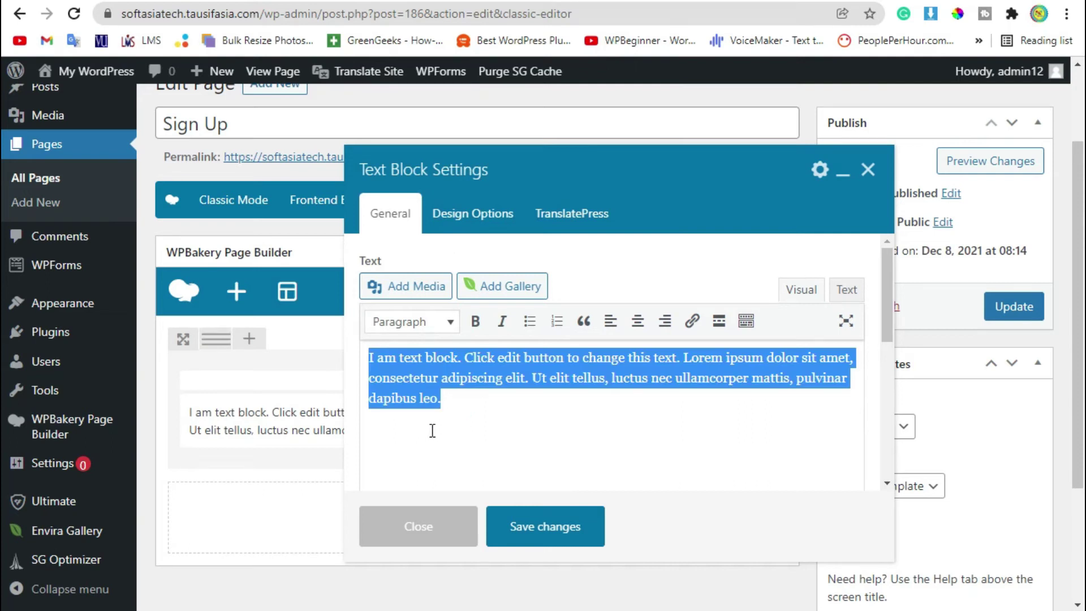
key(ctrl+v)
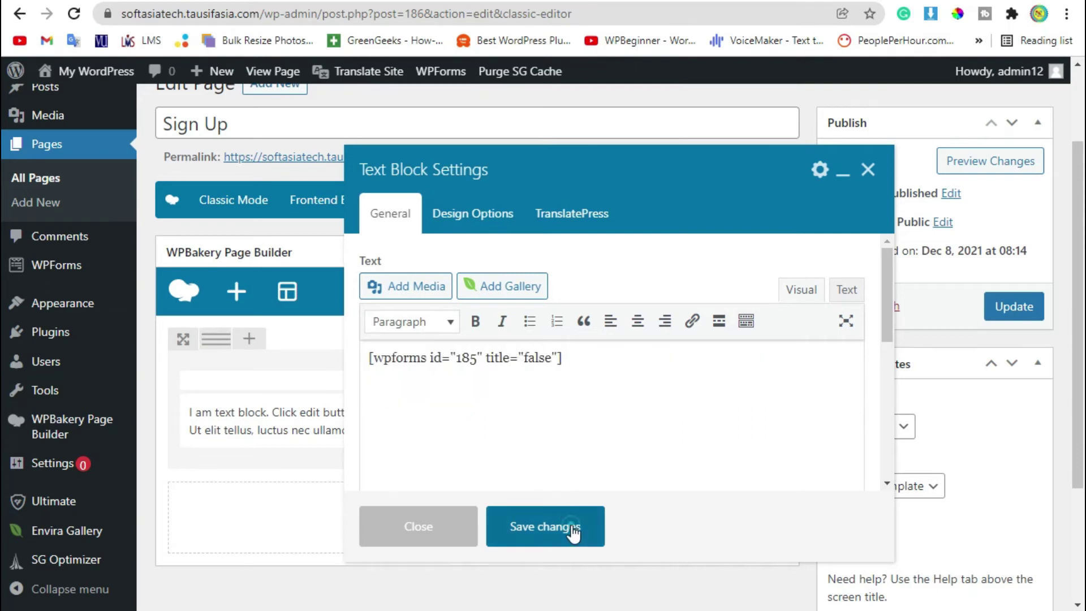
click(573, 527)
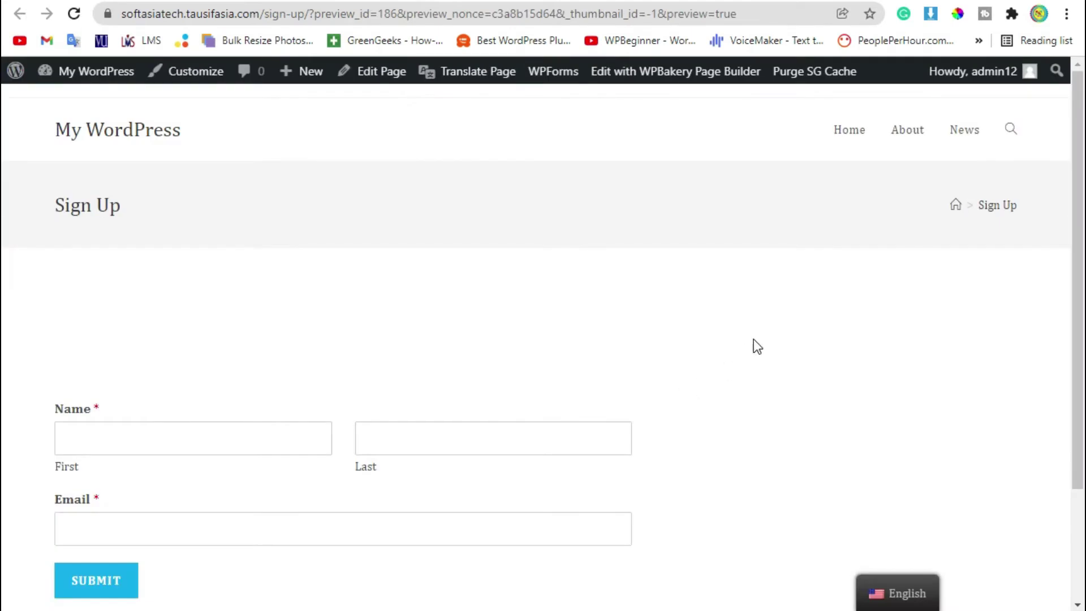
Scroll the previewed Sign Up page to review its heading and Email field.
scroll(752, 342, down, 2)
scroll(91, 198, up, 2)
triple_click(51, 201)
scroll(195, 225, down, 3)
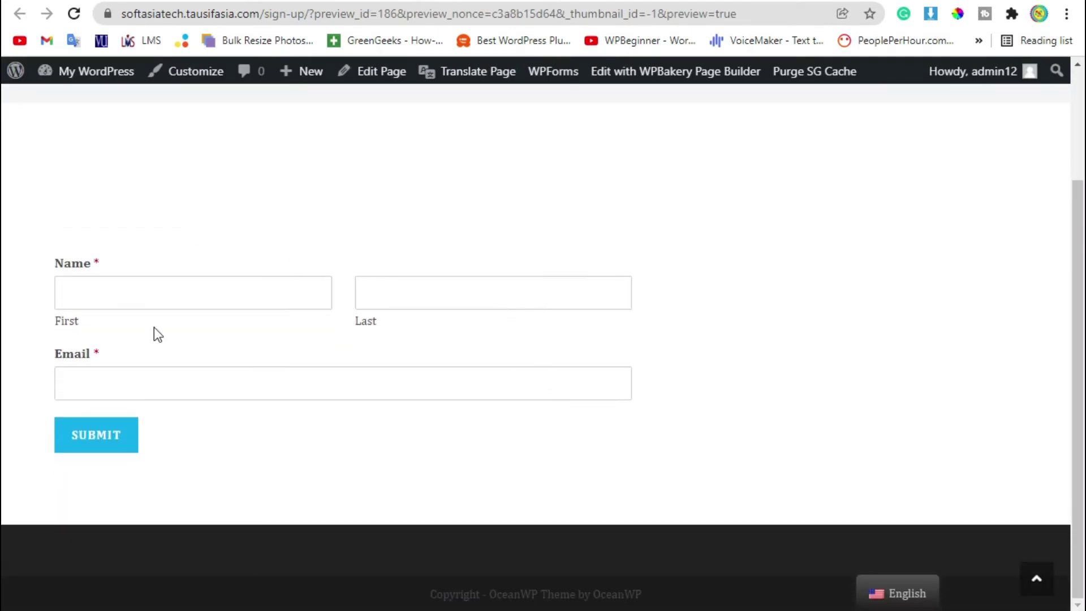
triple_click(116, 350)
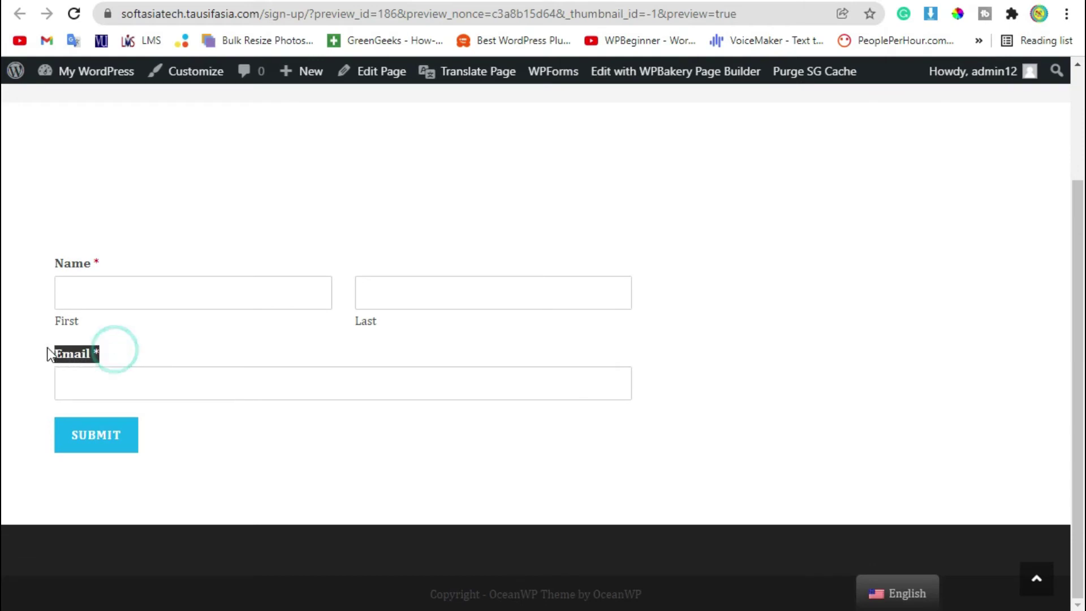
click(110, 348)
Fill in the form with a test first name, last name and email address.
click(230, 287)
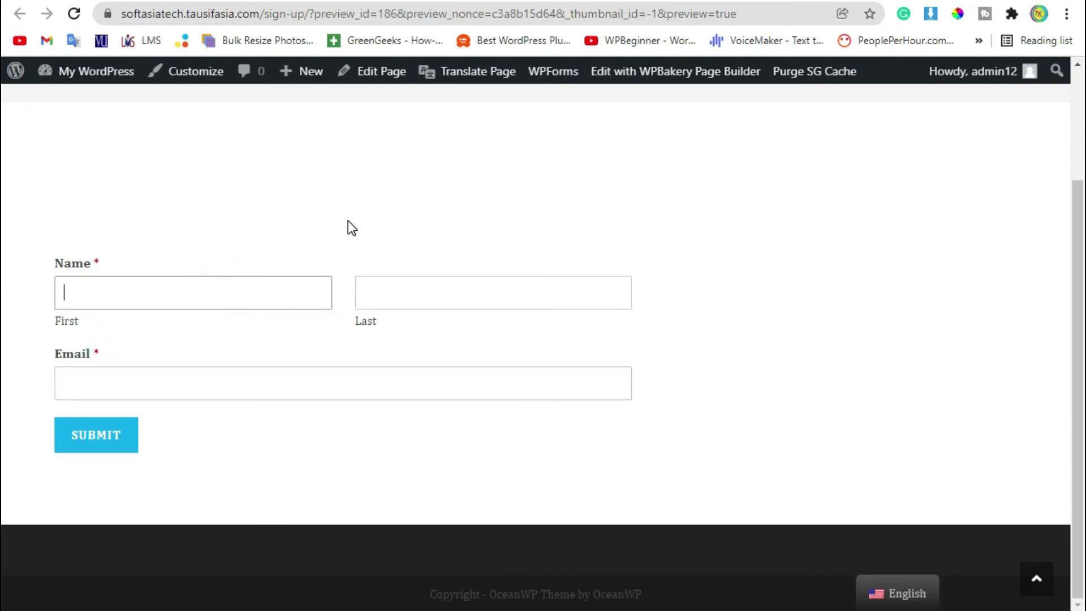
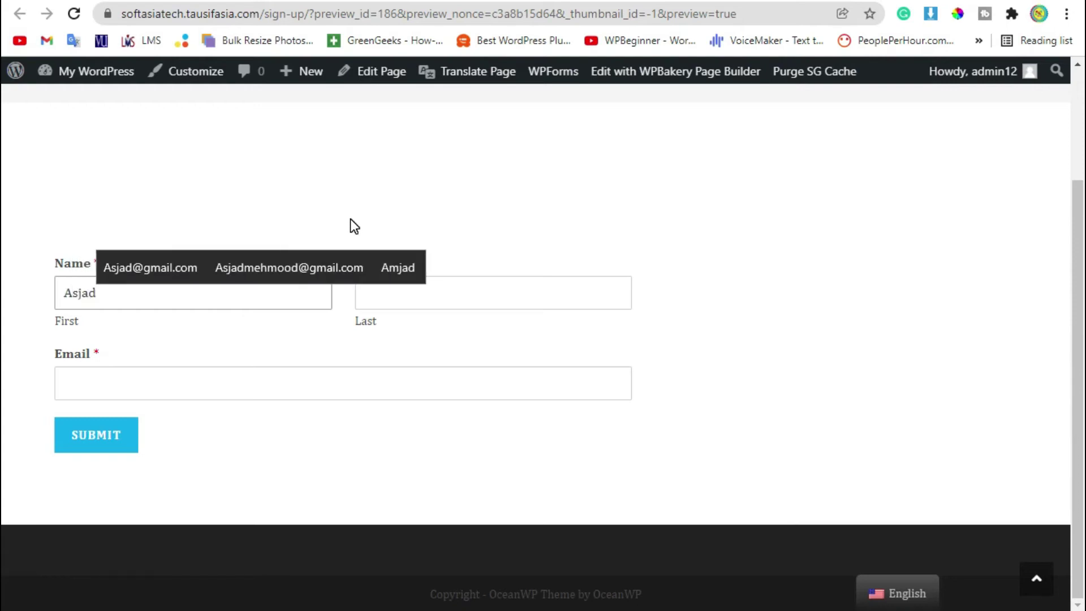
key(Tab)
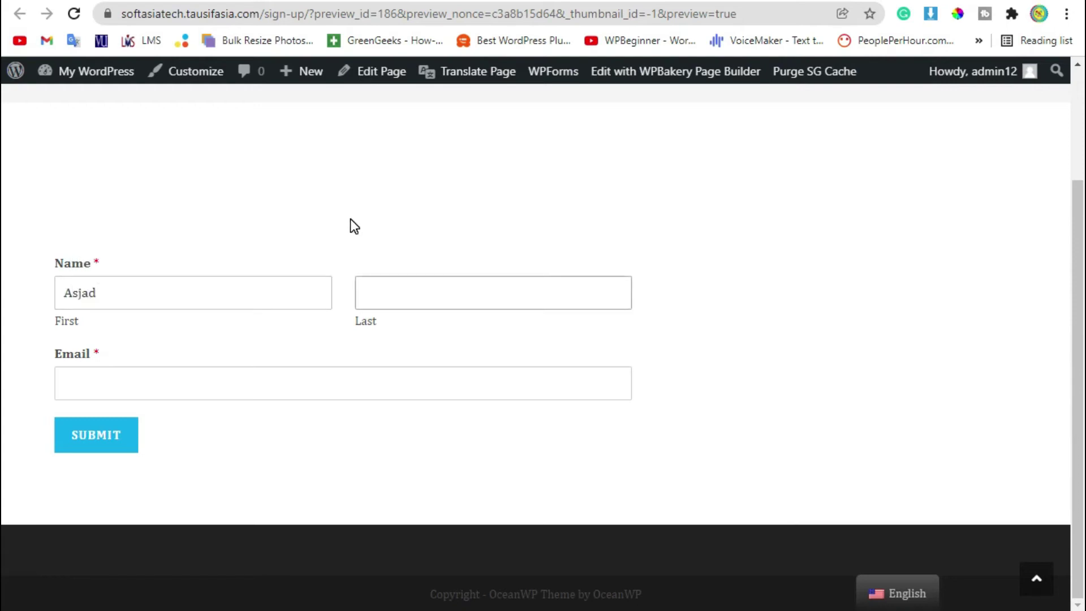
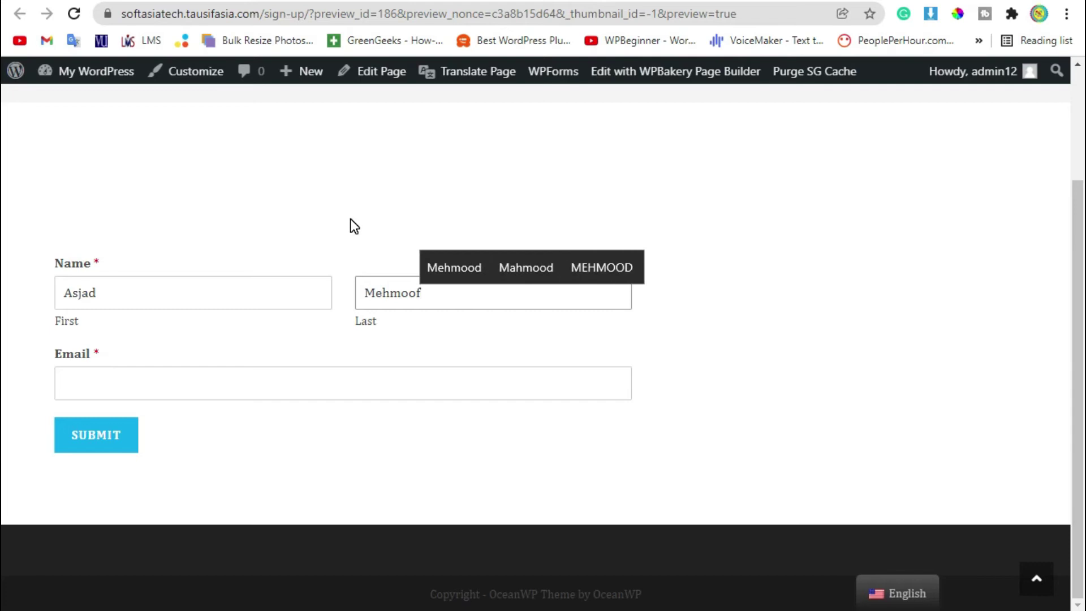
key(Tab)
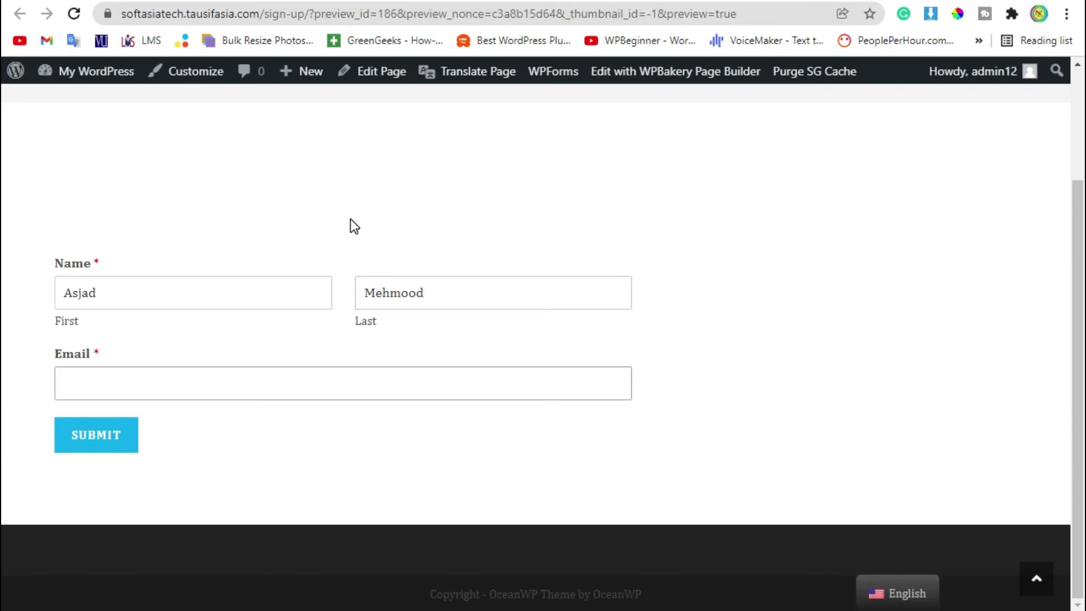
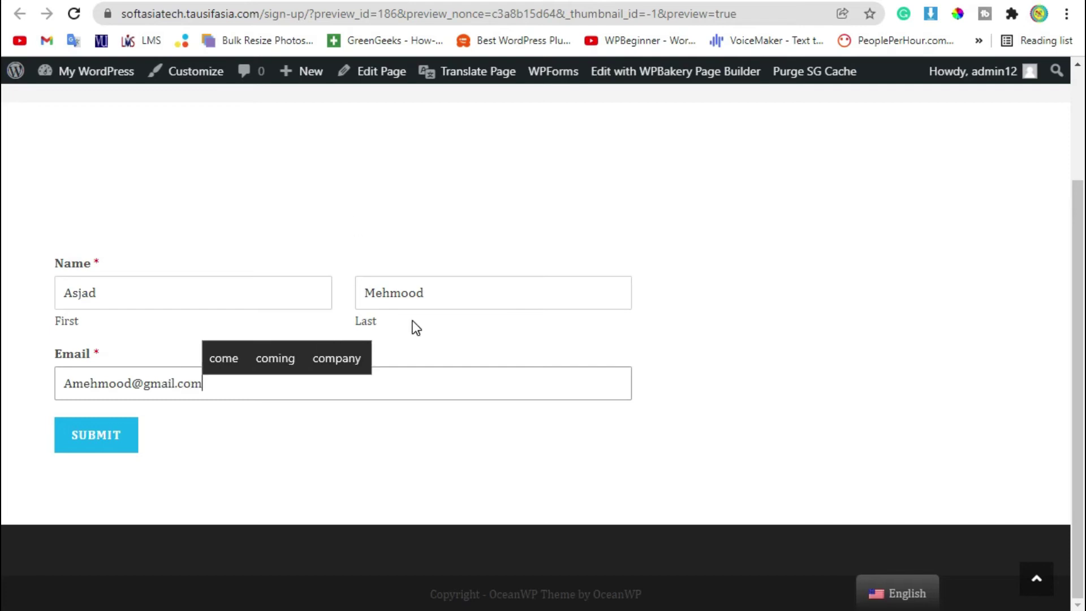
Submit the test entry and confirm the 'Thanks for joining our email list!' message.
click(84, 439)
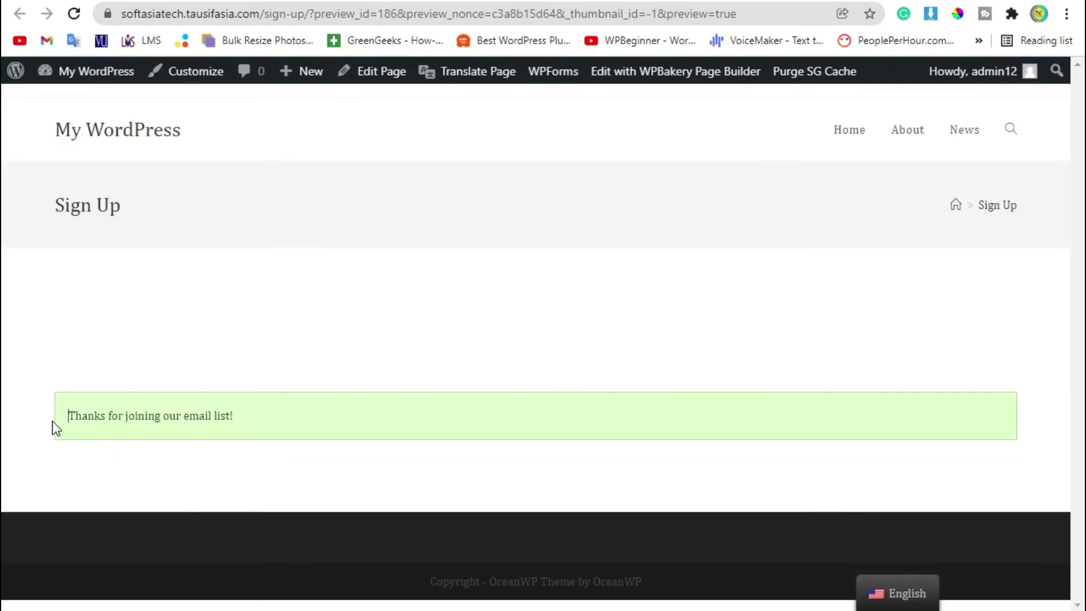
drag(66, 418, 255, 414)
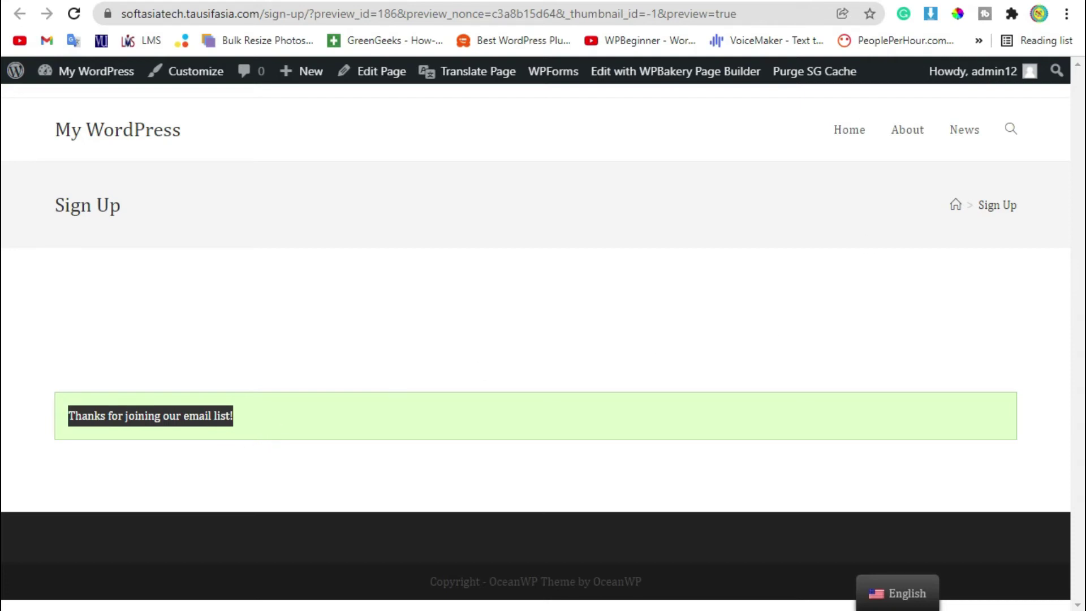
key(ctrl+t)
Open the 'New Entry: Sign up' email in Gmail and review the submitted name and email.
click(47, 41)
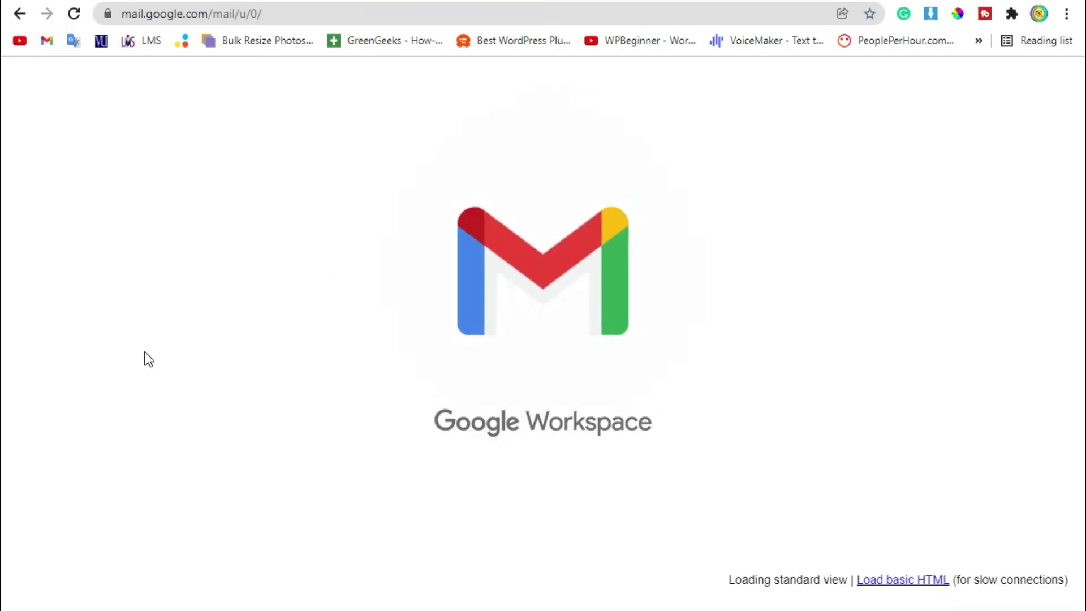
click(444, 218)
scroll(485, 381, down, 2)
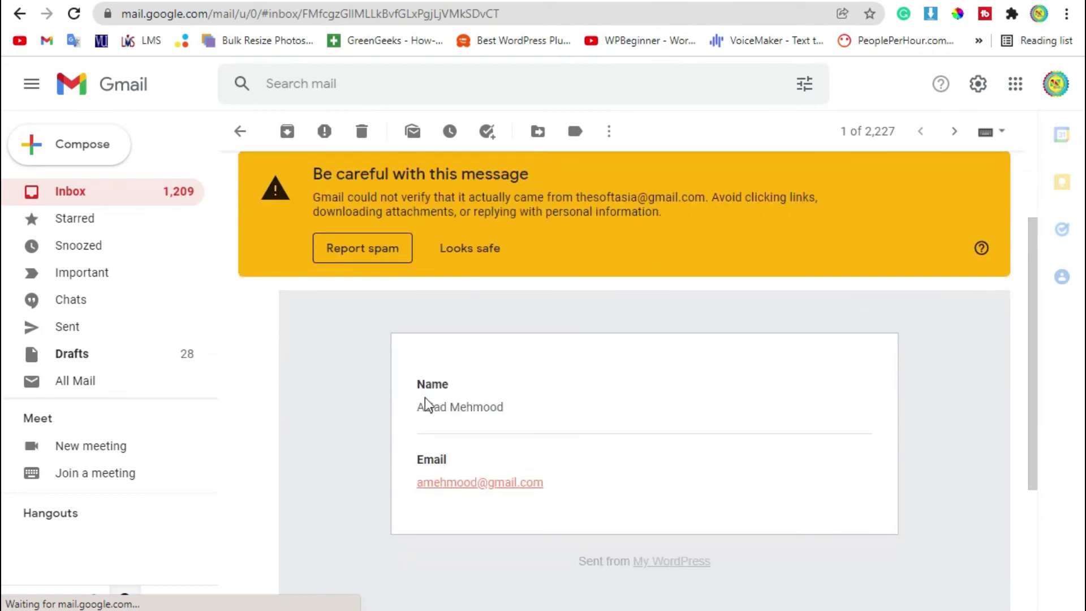
drag(420, 390, 589, 490)
scroll(585, 453, down, 2)
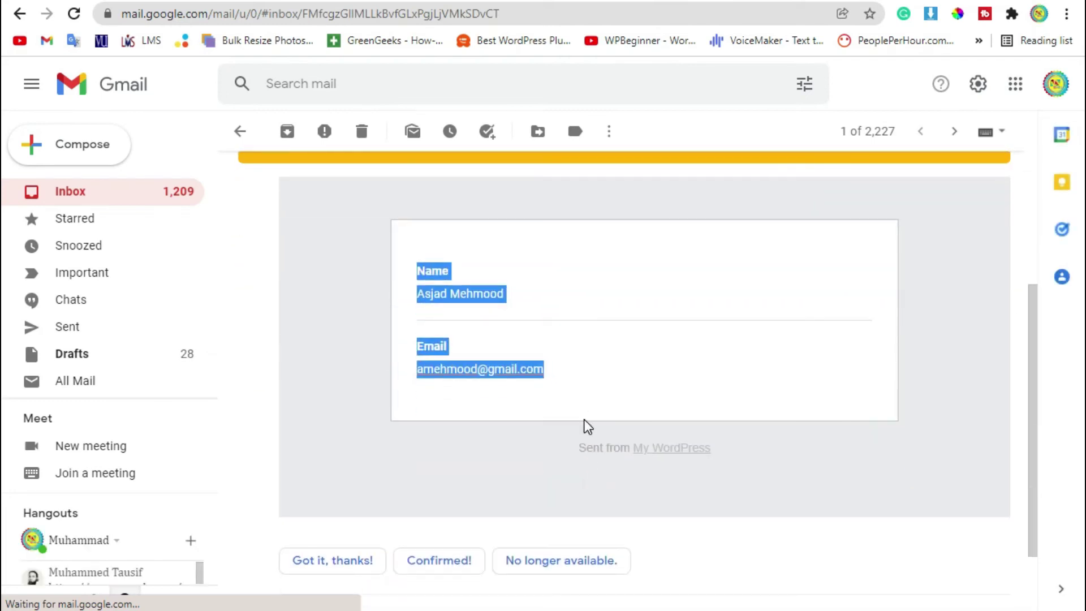
click(577, 398)
drag(439, 369, 572, 371)
click(432, 380)
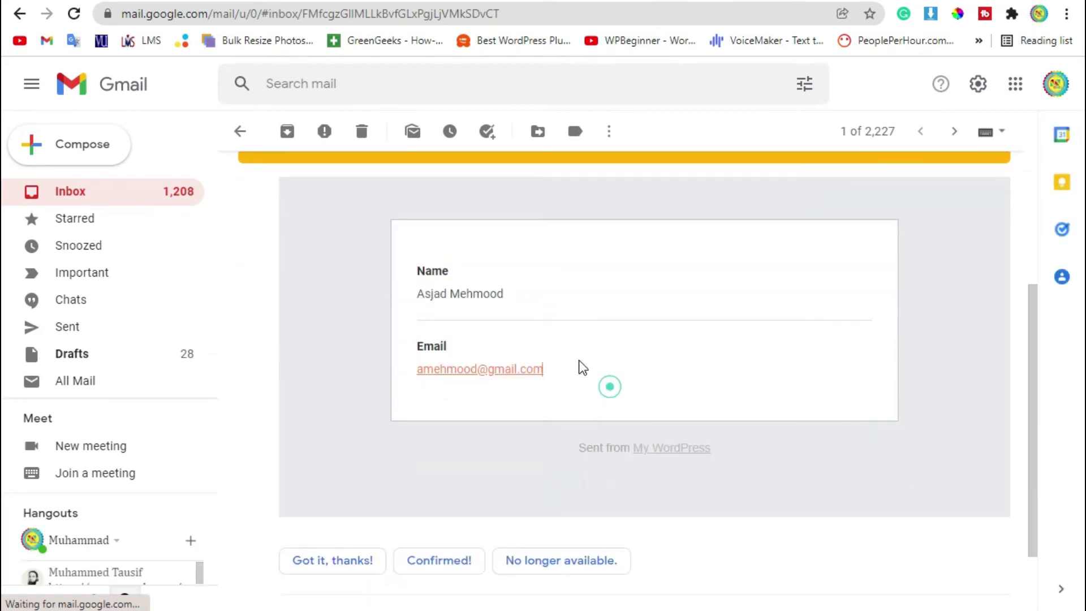
drag(509, 294, 395, 307)
drag(584, 376, 420, 384)
click(475, 393)
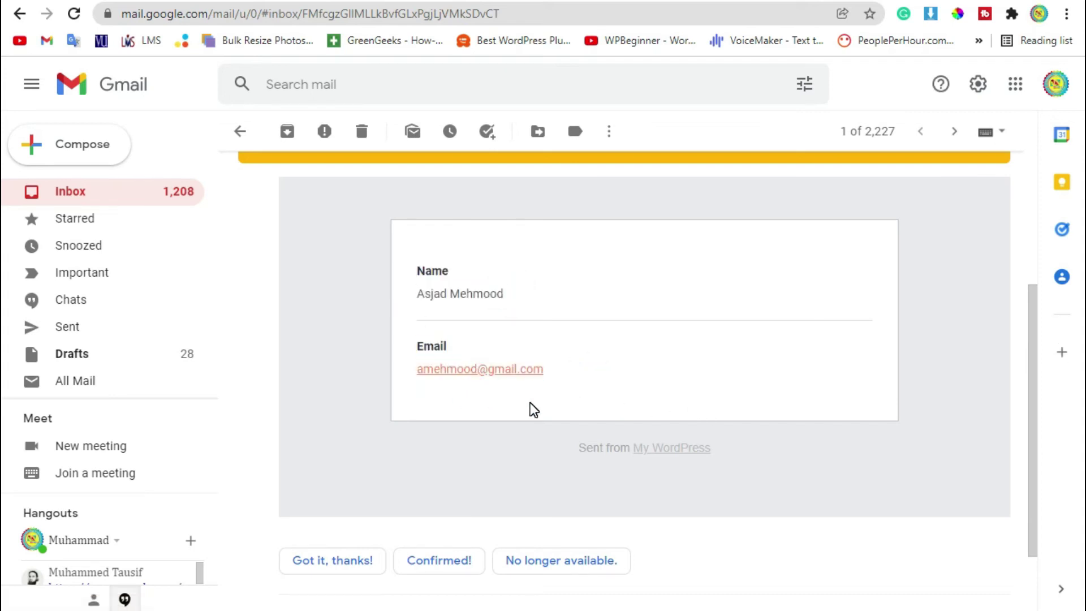
Mark the message as 'Looks safe' and return to the WordPress Sign Up tab.
scroll(532, 410, up, 4)
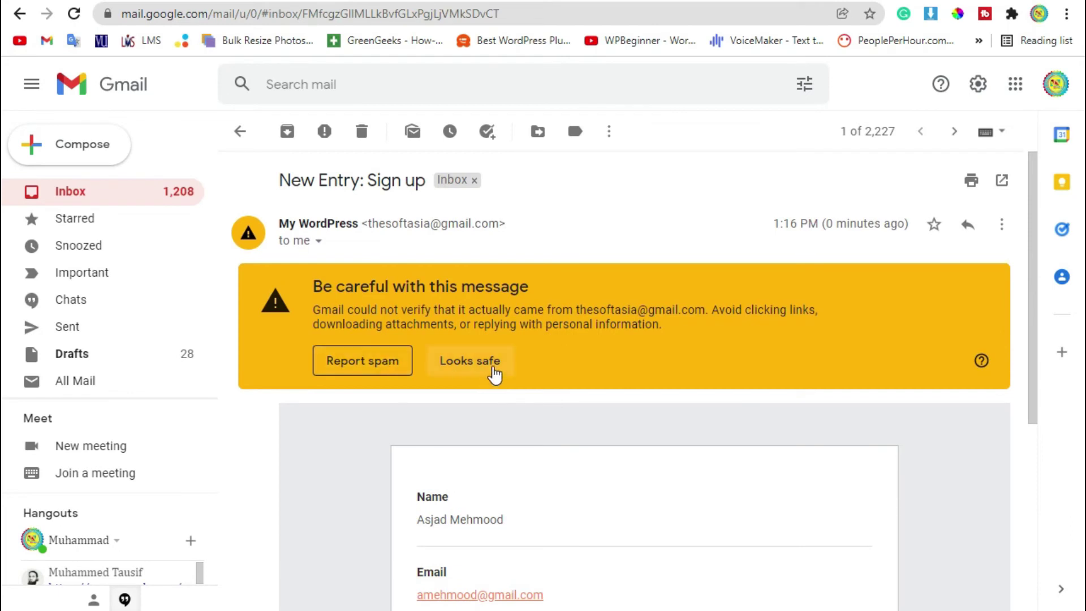
click(456, 363)
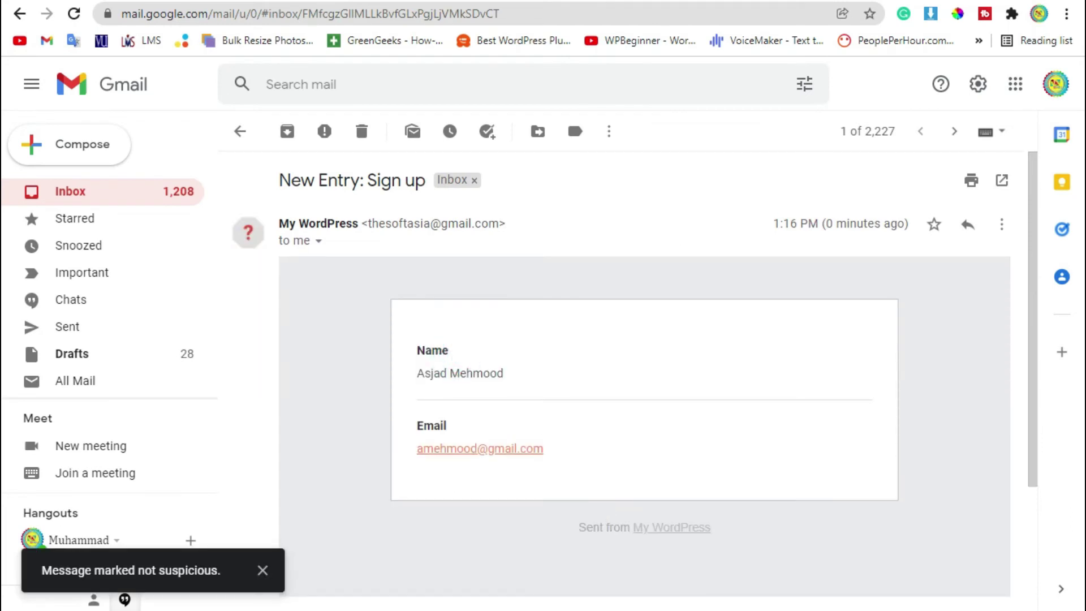
key(ctrl+Tab)
click(422, 341)
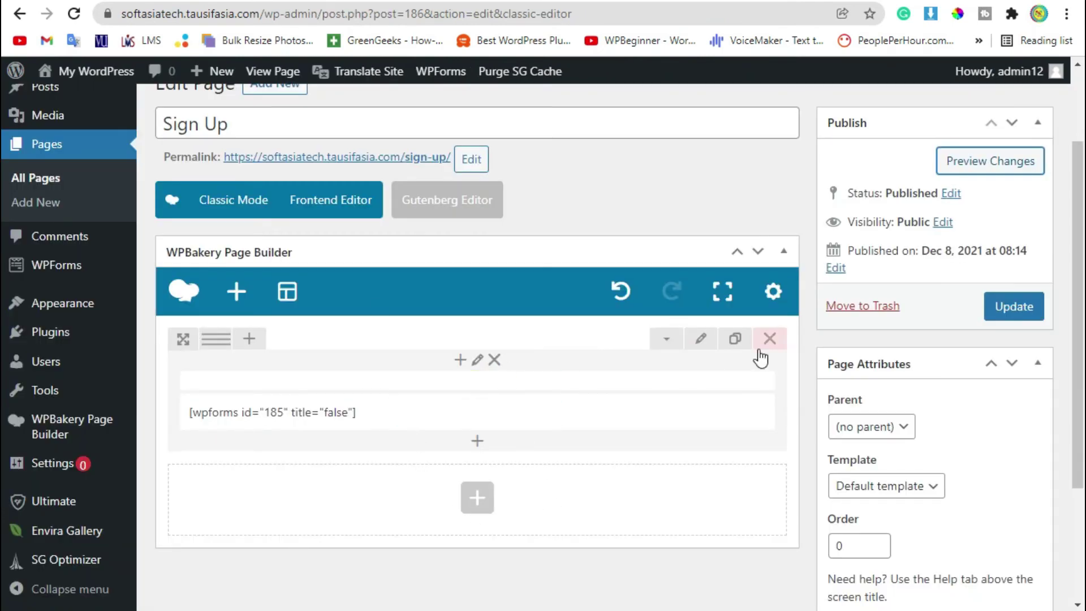
Delete the shortcode row with its X, leaving the page blank, and open Add Element.
click(770, 339)
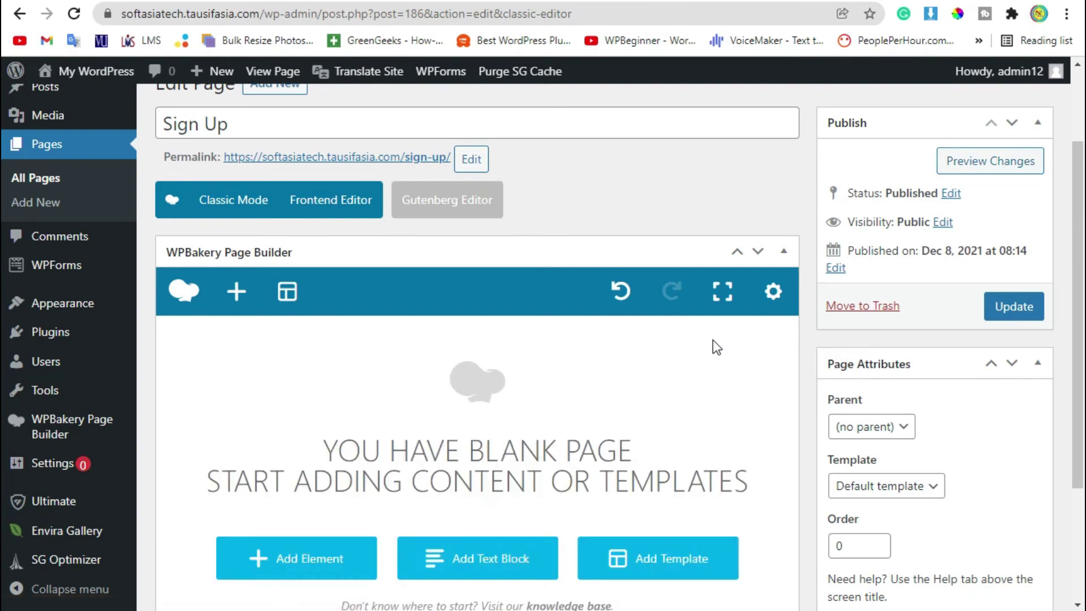
scroll(715, 346, down, 2)
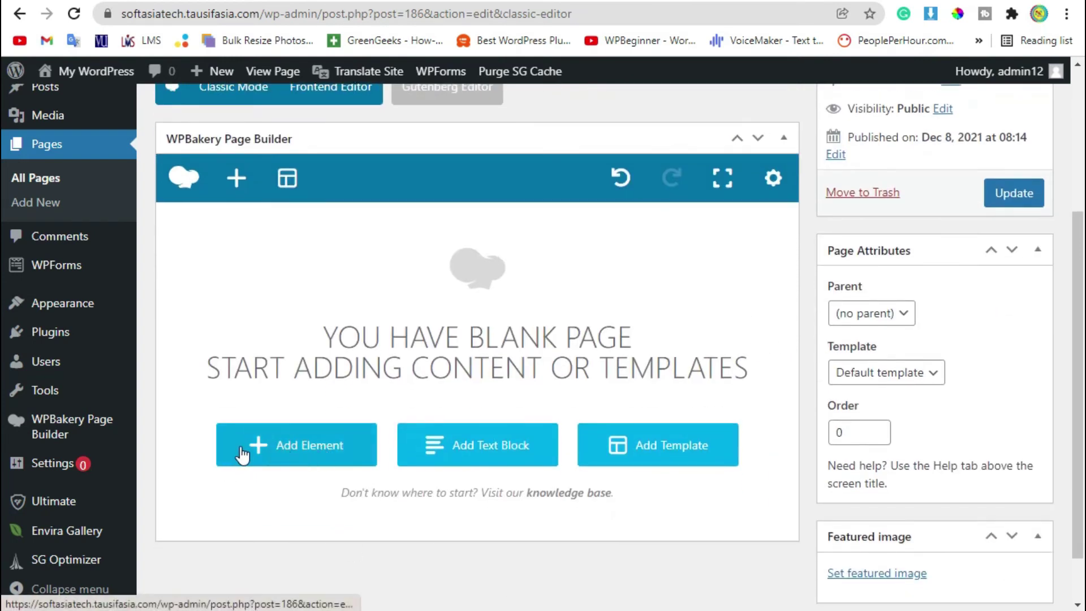
click(328, 465)
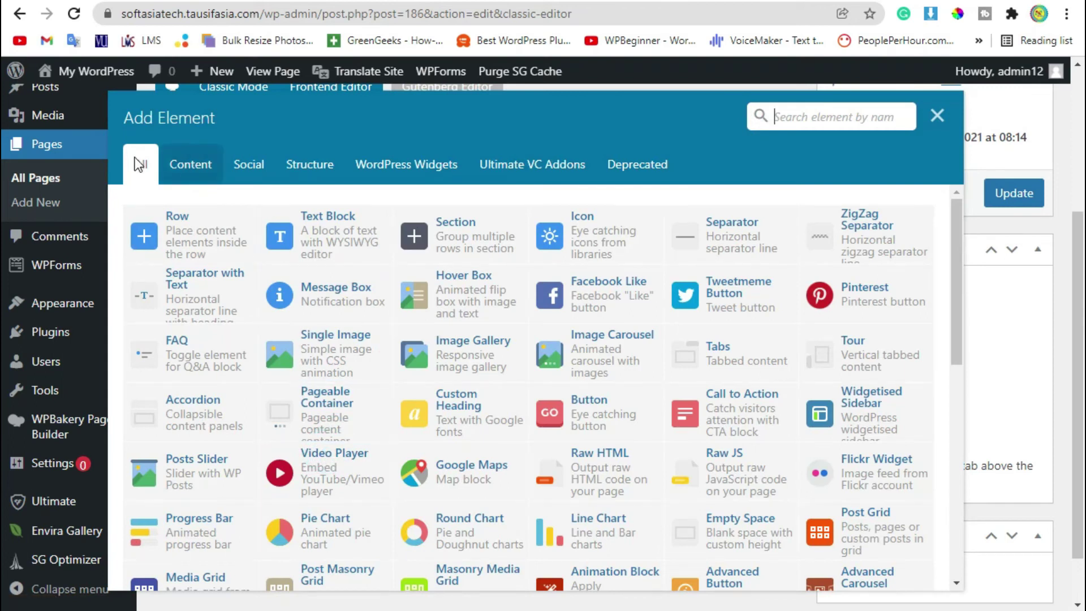
Add a WPForms element to the page and select the 'Sign up' form.
click(168, 162)
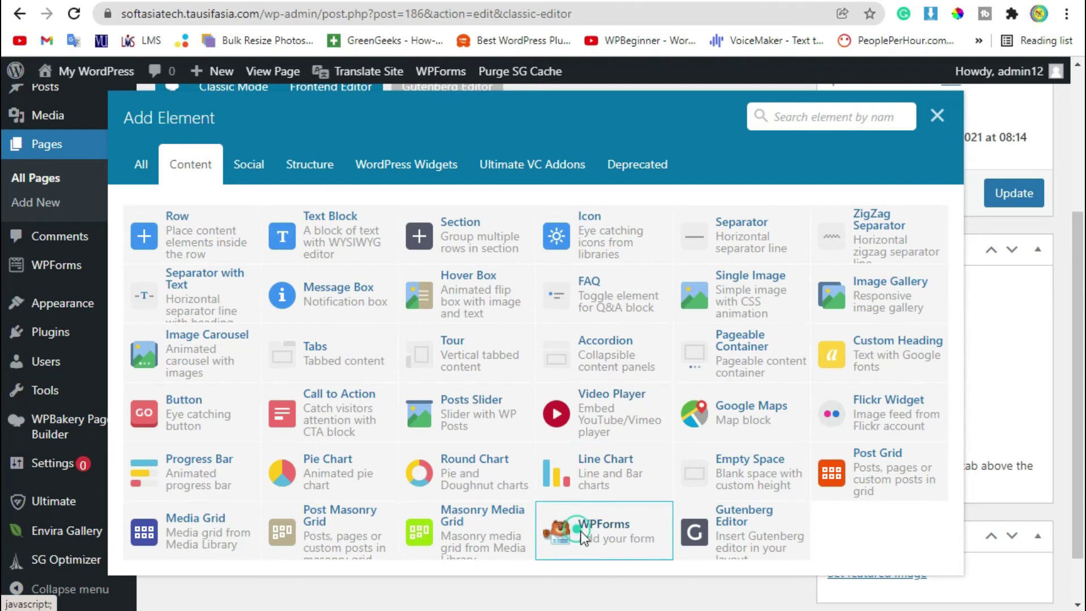
click(580, 530)
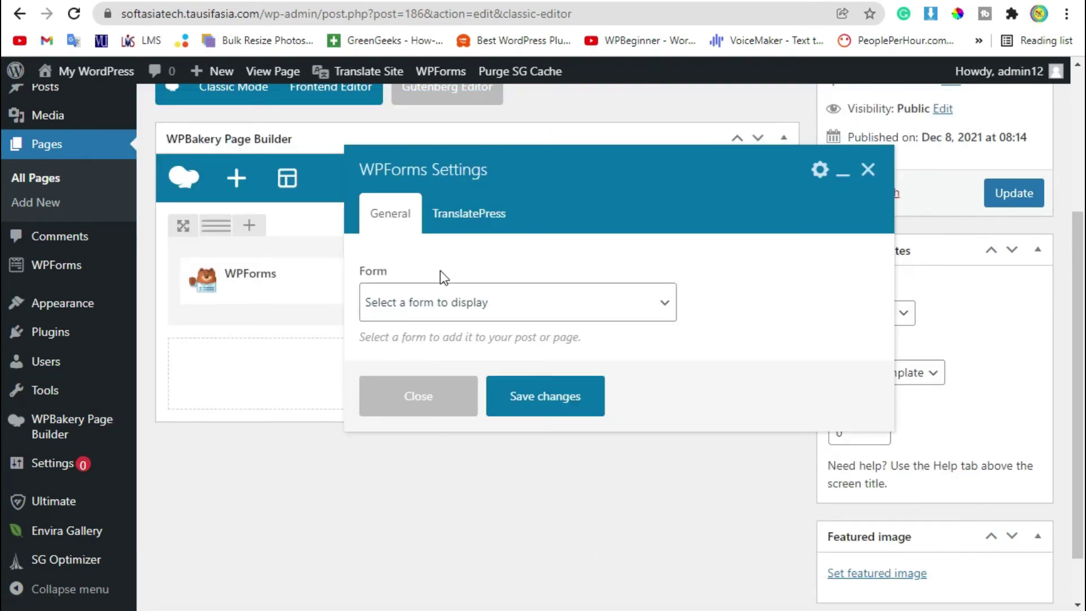
click(631, 308)
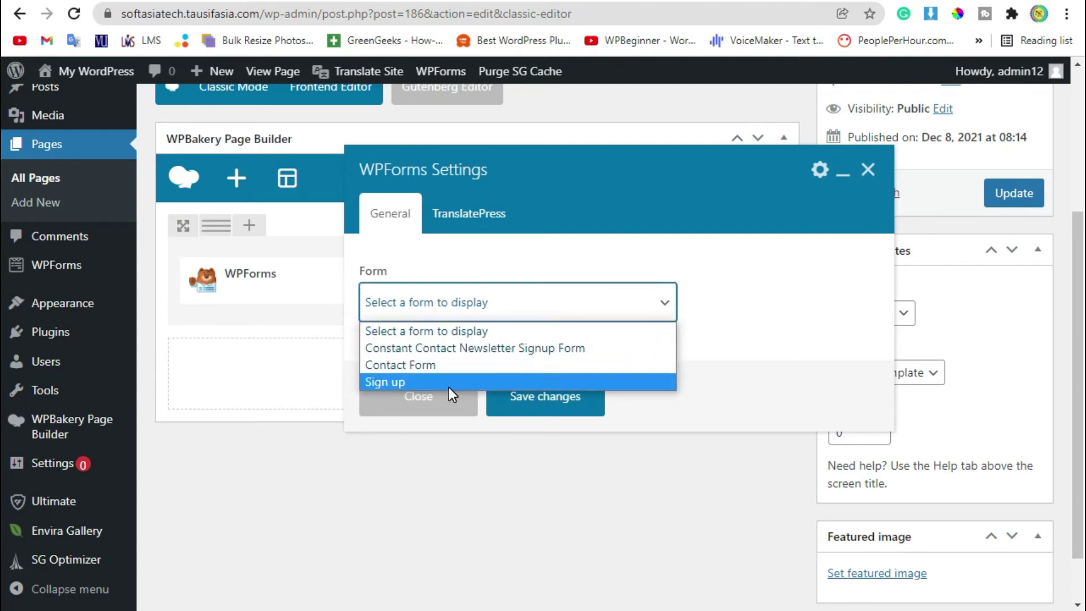
click(421, 382)
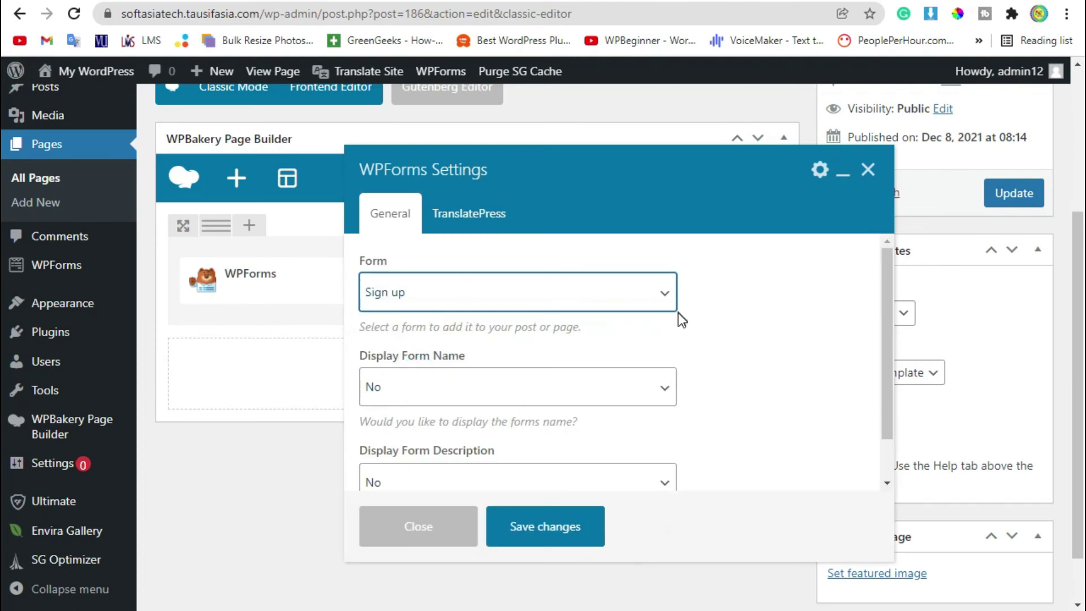
Set Display Form Name and Display Form Description to Yes and save the element.
scroll(679, 323, down, 1)
drag(361, 305, 459, 309)
click(477, 335)
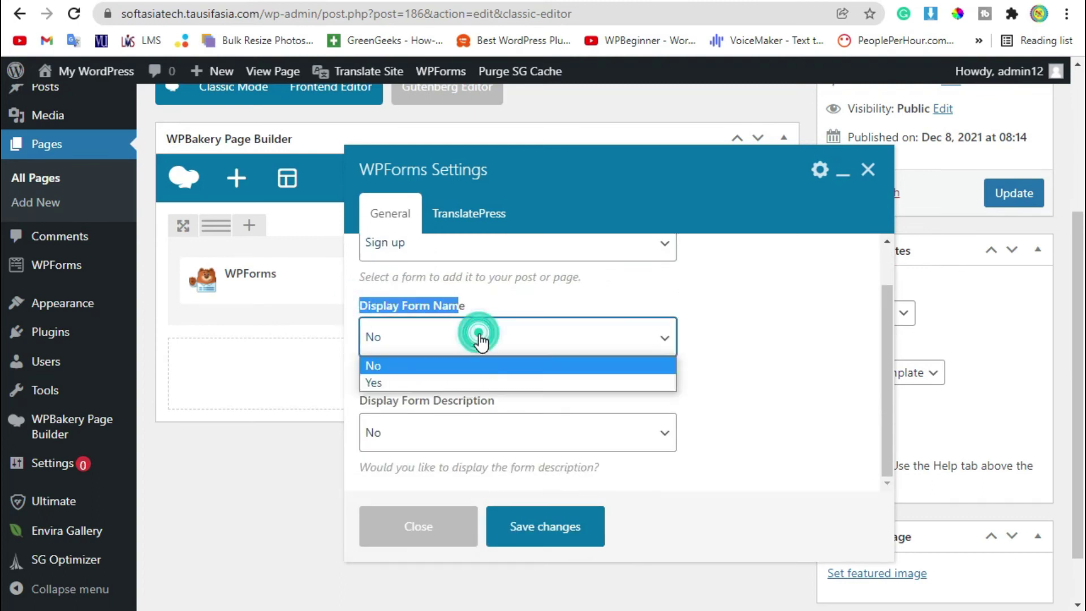
click(454, 383)
click(451, 433)
click(436, 477)
click(757, 396)
click(542, 524)
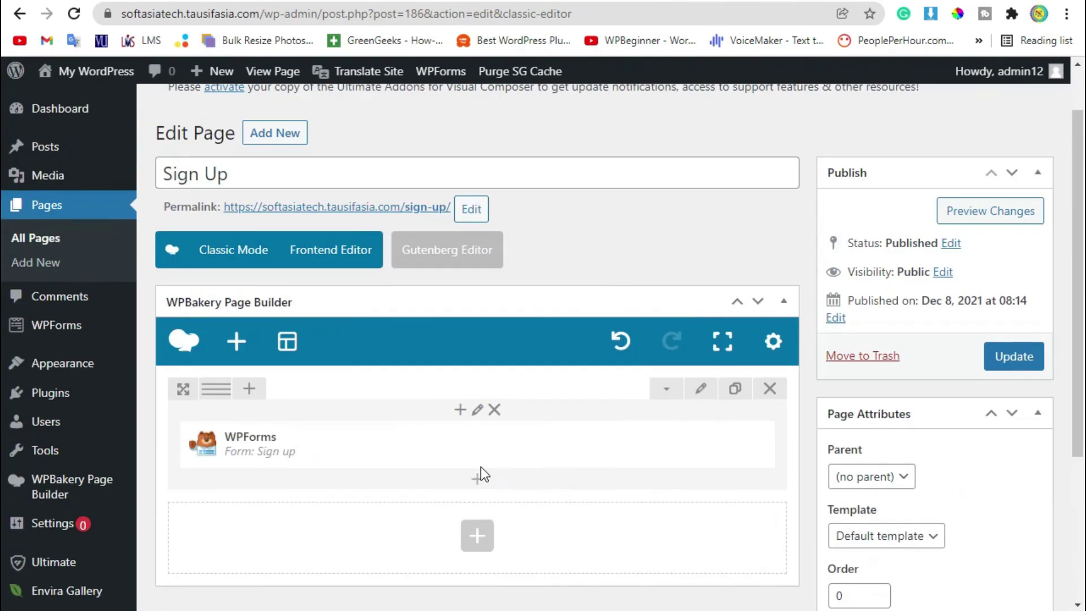
Preview the Sign Up page and enter a test first and last name in the form.
click(976, 209)
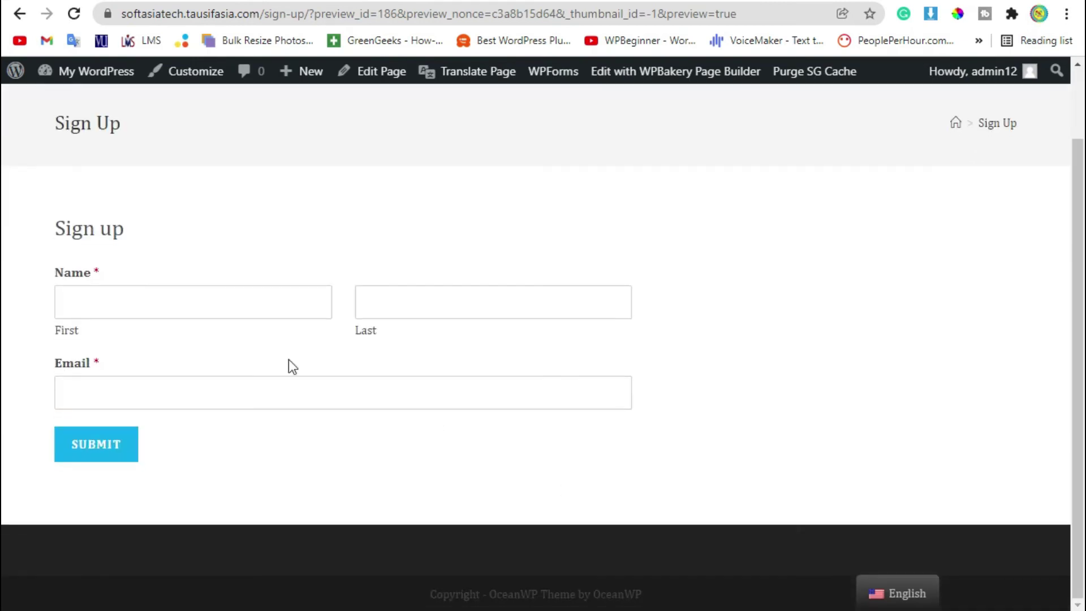
drag(60, 235, 167, 298)
click(165, 296)
double_click(107, 274)
click(98, 292)
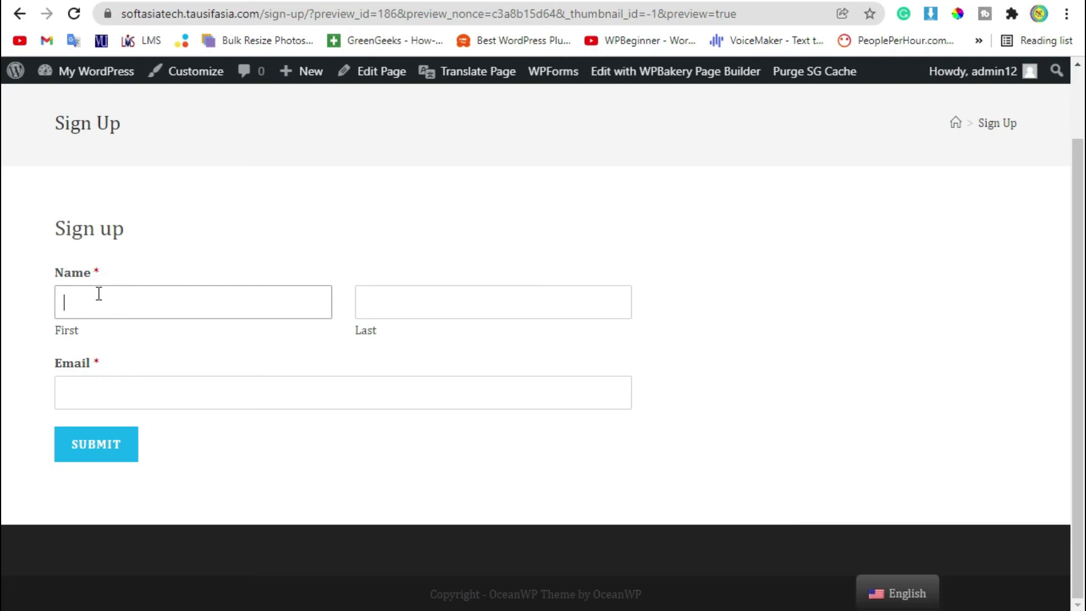
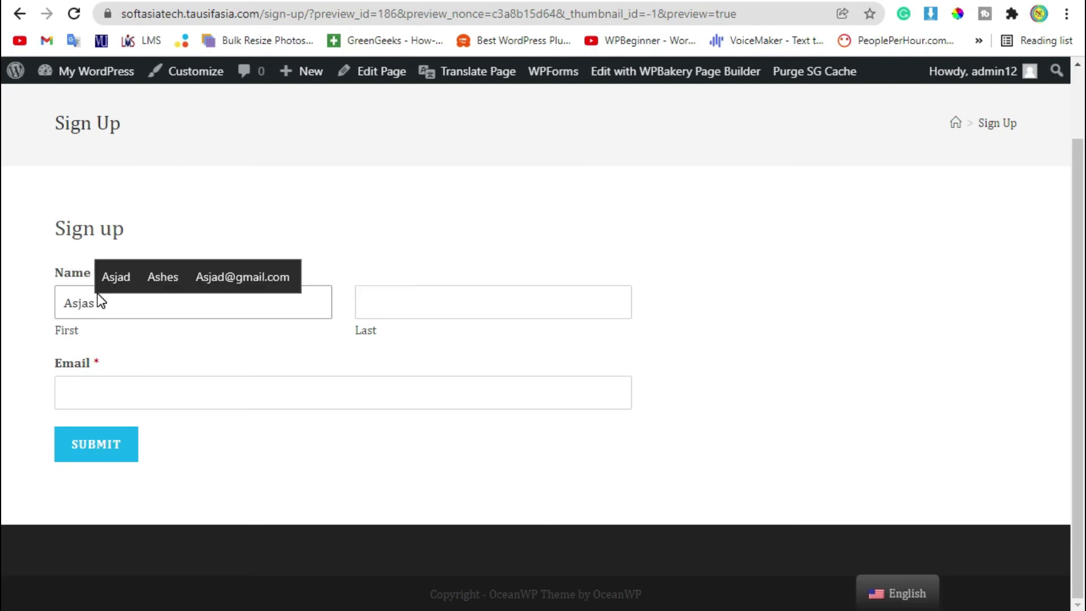
key(Tab)
Enter the test email address, correct its typo, and submit the sign-up entry.
click(111, 396)
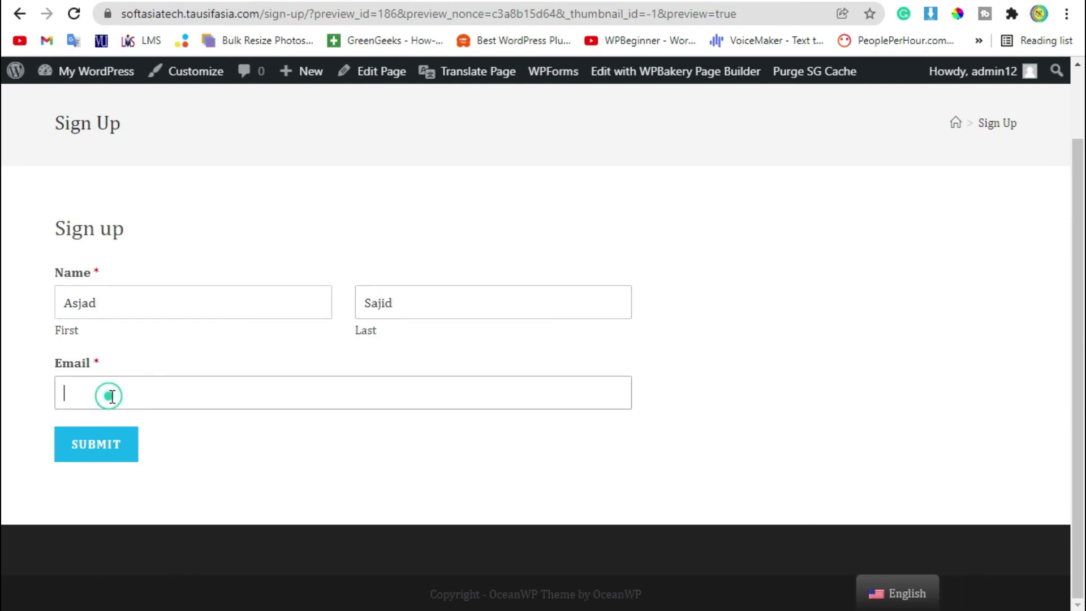
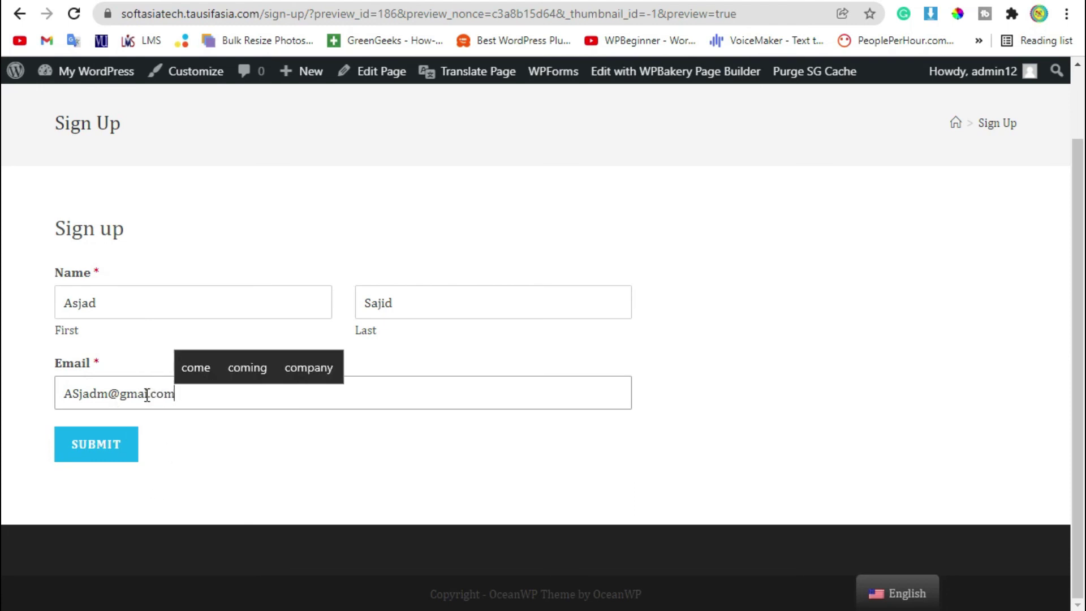
click(146, 393)
text(l)
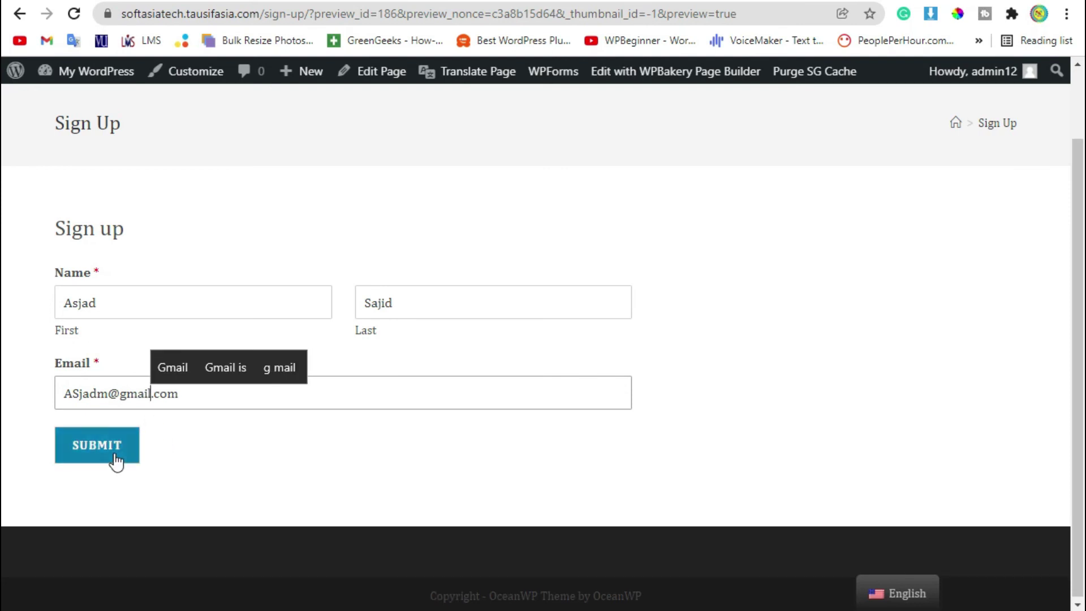
click(114, 453)
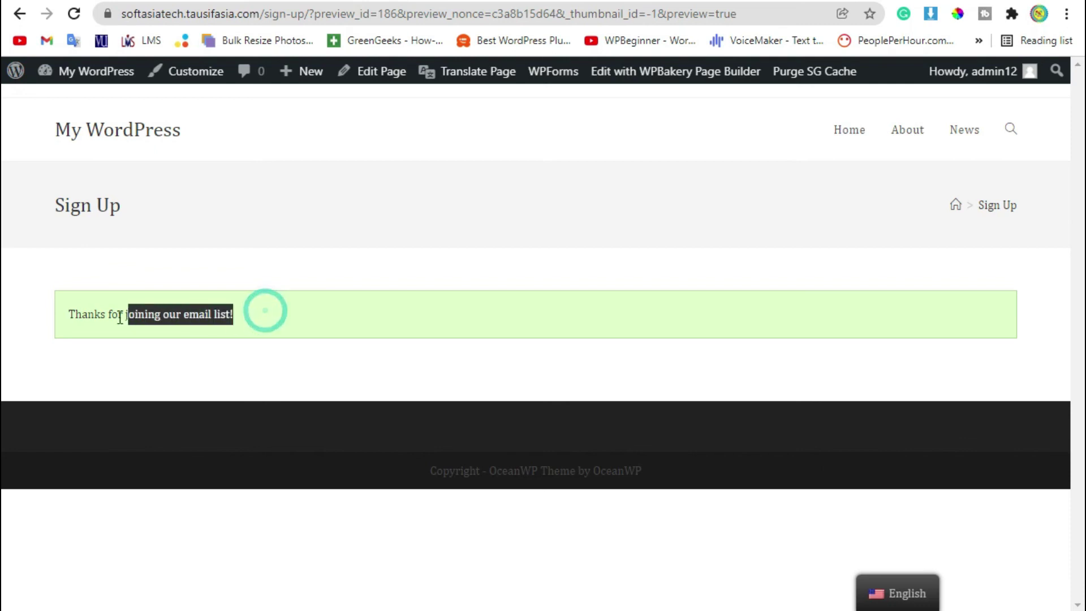
drag(109, 317, 86, 328)
click(134, 337)
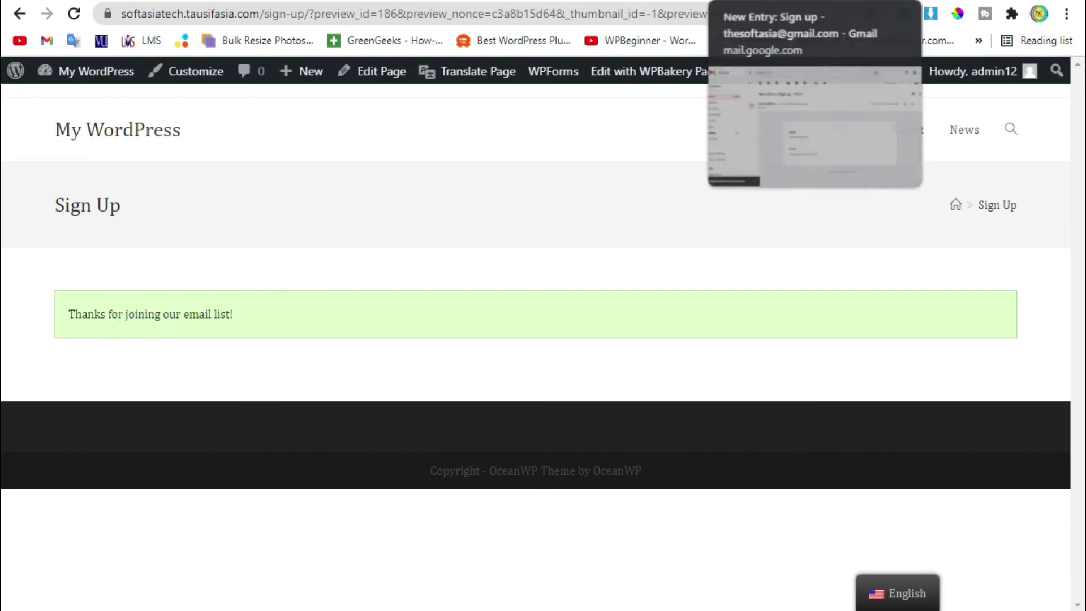
In Gmail, open the newest 'New Entry: Sign up' notification email.
click(747, 1)
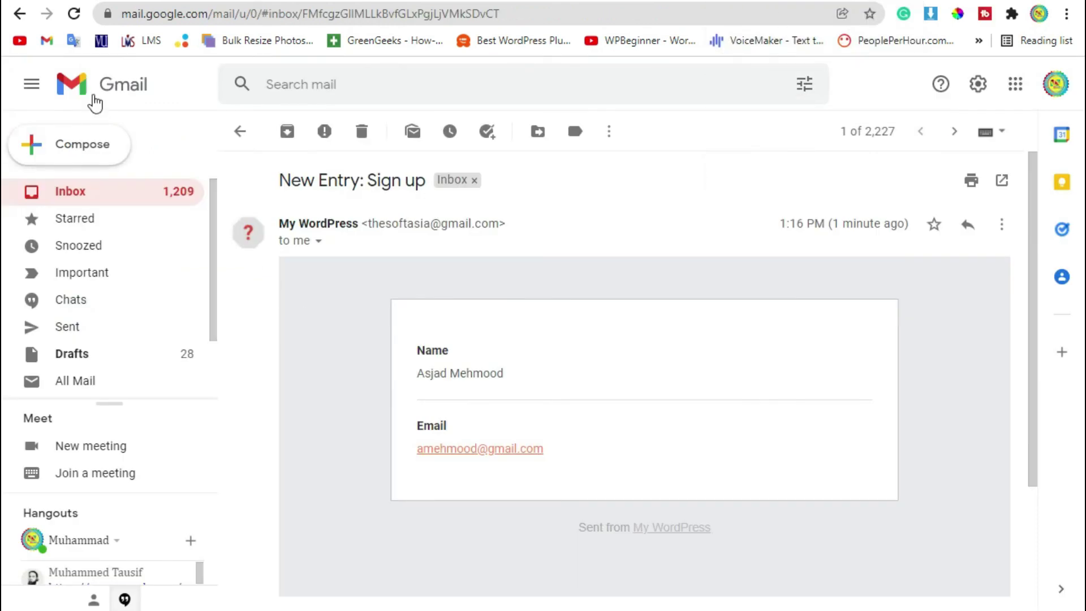
click(100, 90)
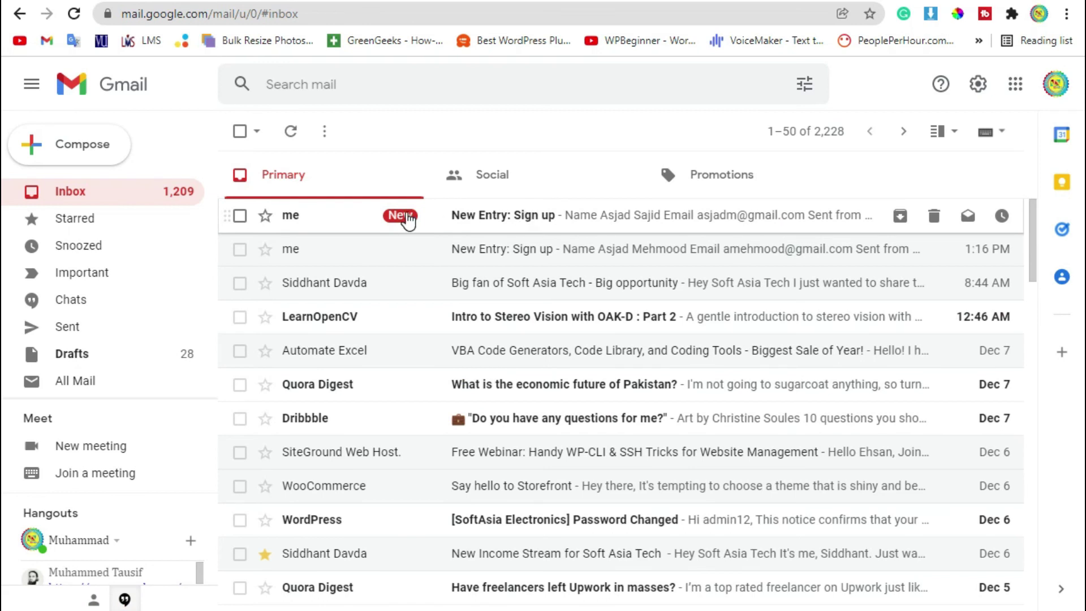
click(408, 219)
scroll(486, 378, down, 3)
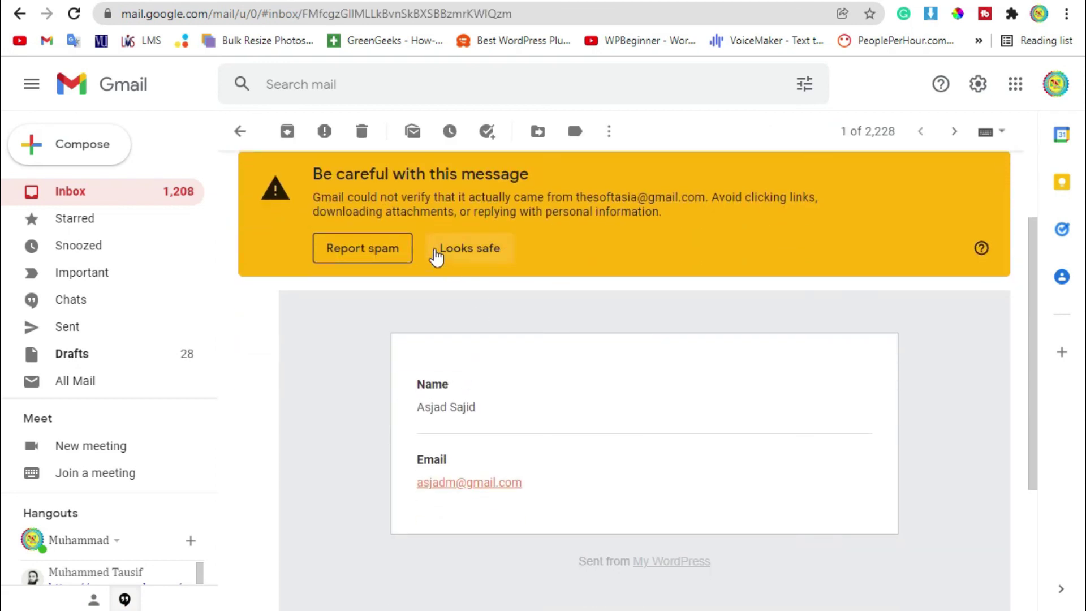
Check the submitted Name and Email in the notification, then return to the Sign Up preview.
drag(324, 192, 485, 218)
click(647, 487)
scroll(508, 403, down, 2)
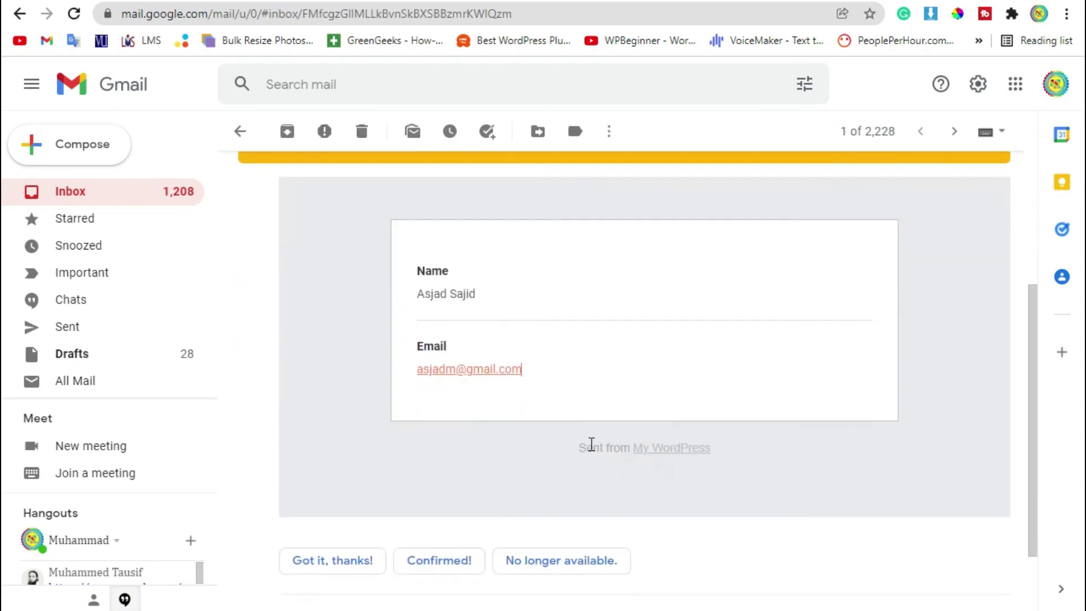
drag(411, 299, 417, 303)
click(494, 303)
click(537, 370)
triple_click(537, 371)
click(532, 399)
scroll(541, 395, up, 2)
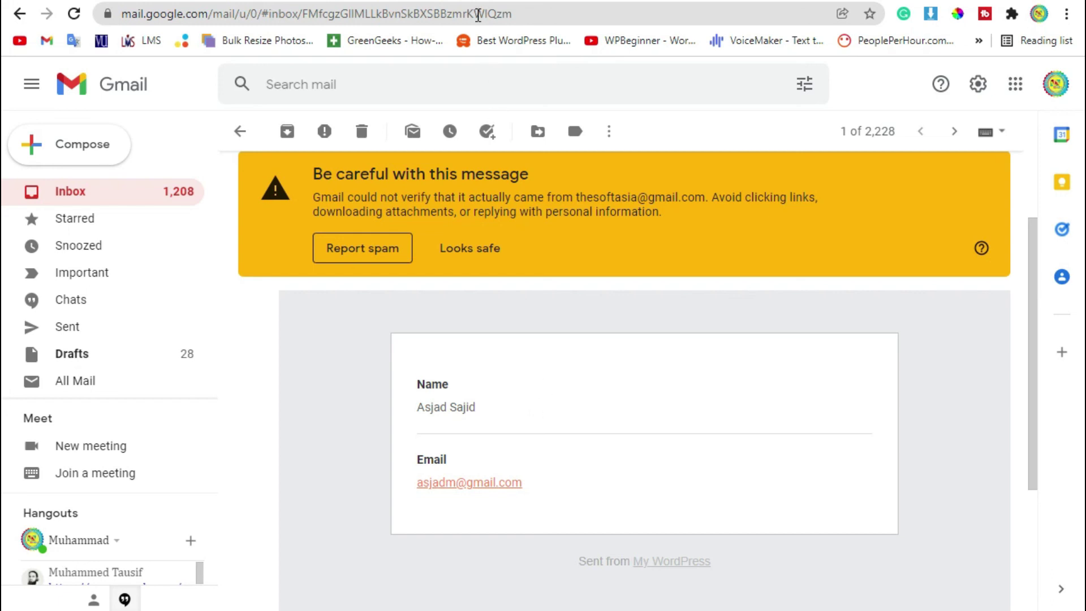
click(478, 1)
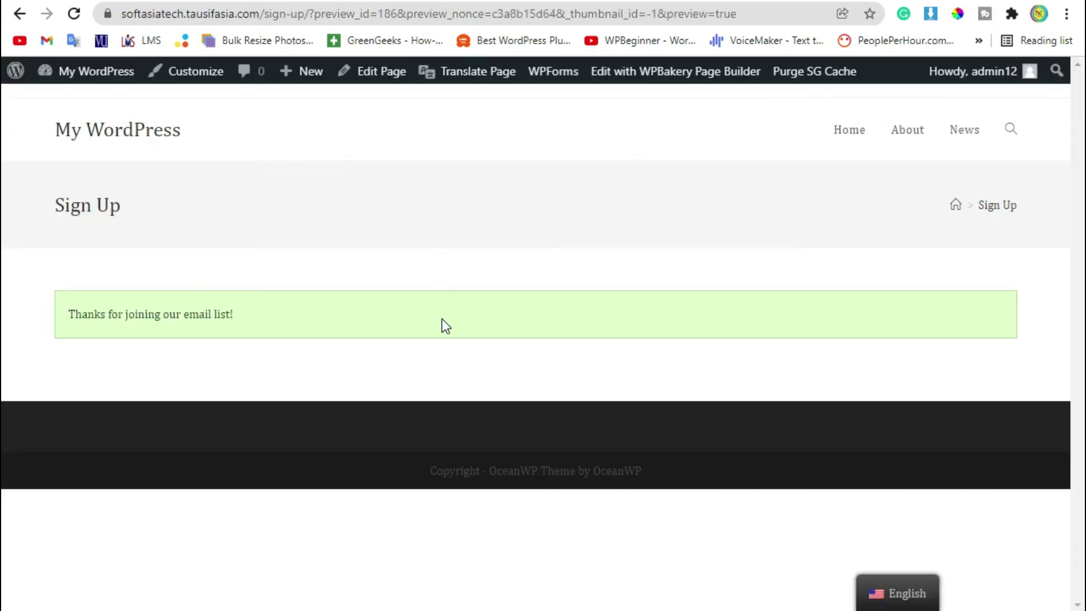